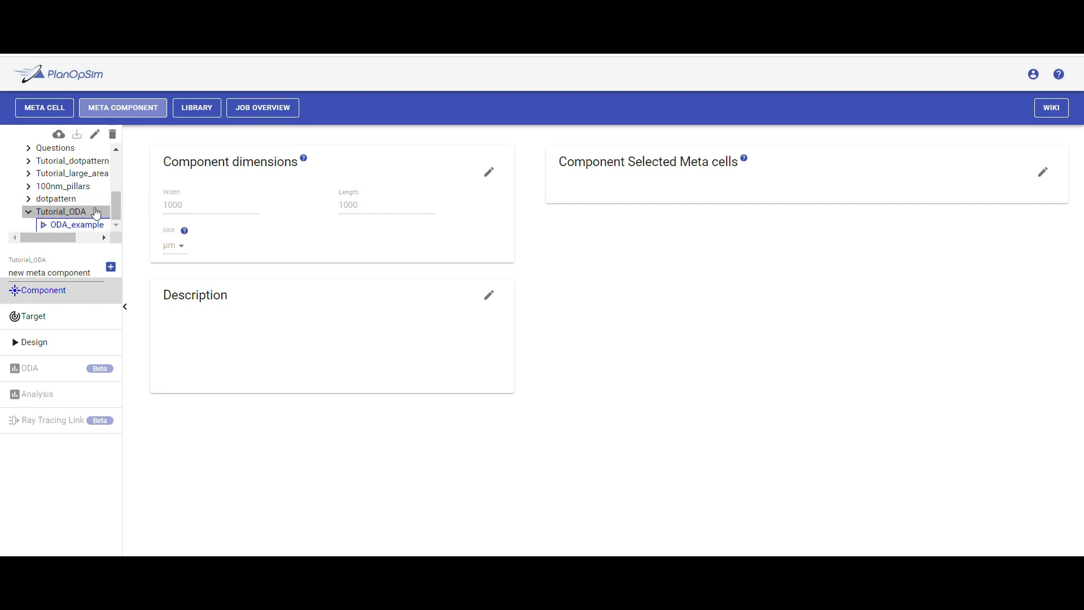
- Set the ODA_example component's width and length to 10 µm each
left_click(68, 225)
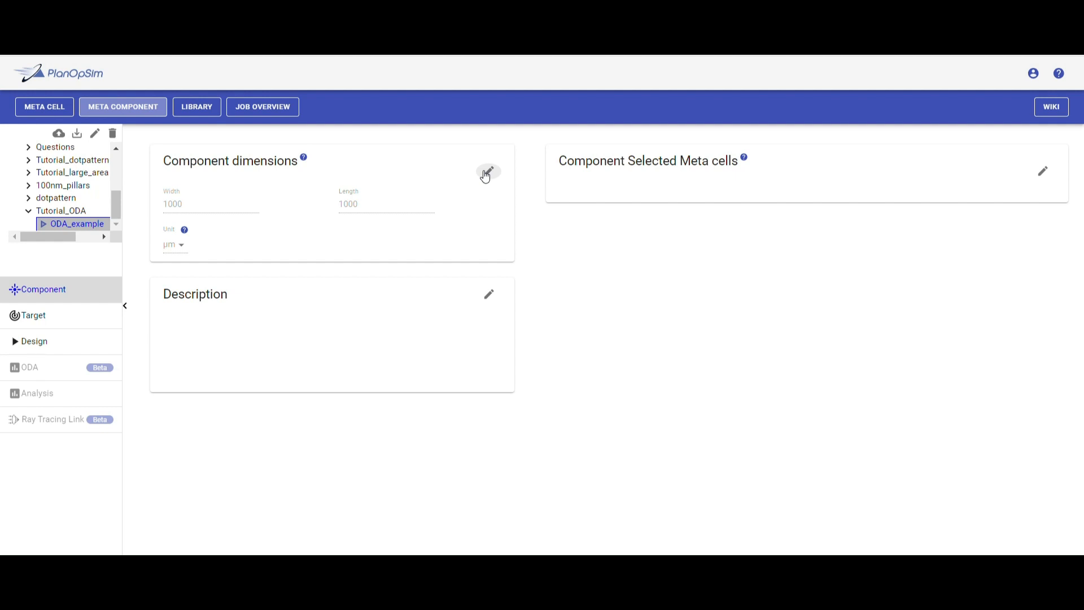
left_click(491, 174)
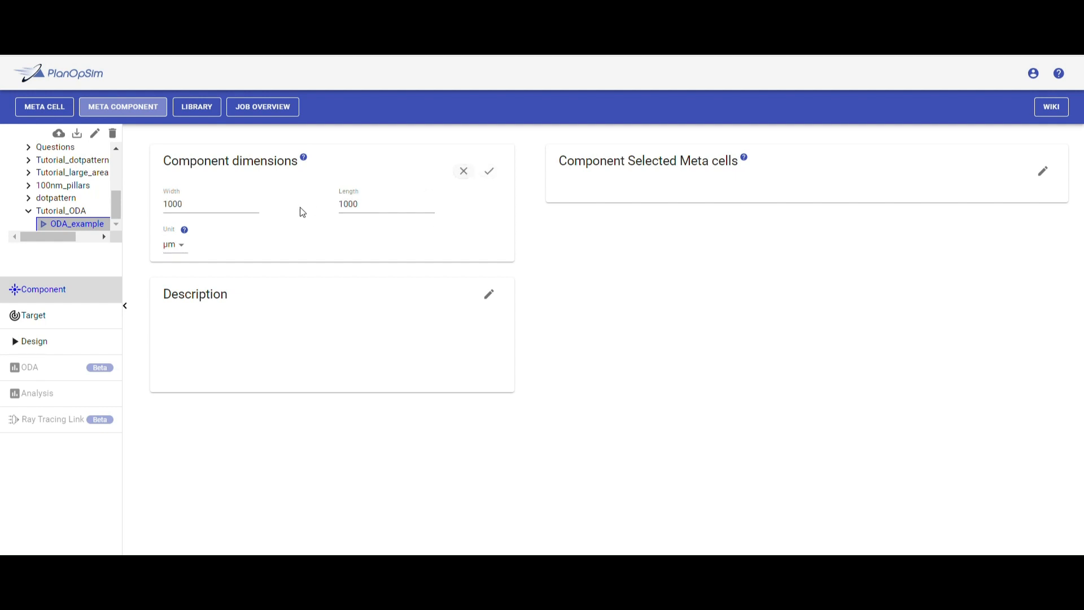
left_click(251, 212)
key("Tab")
type("10")
left_click(490, 174)
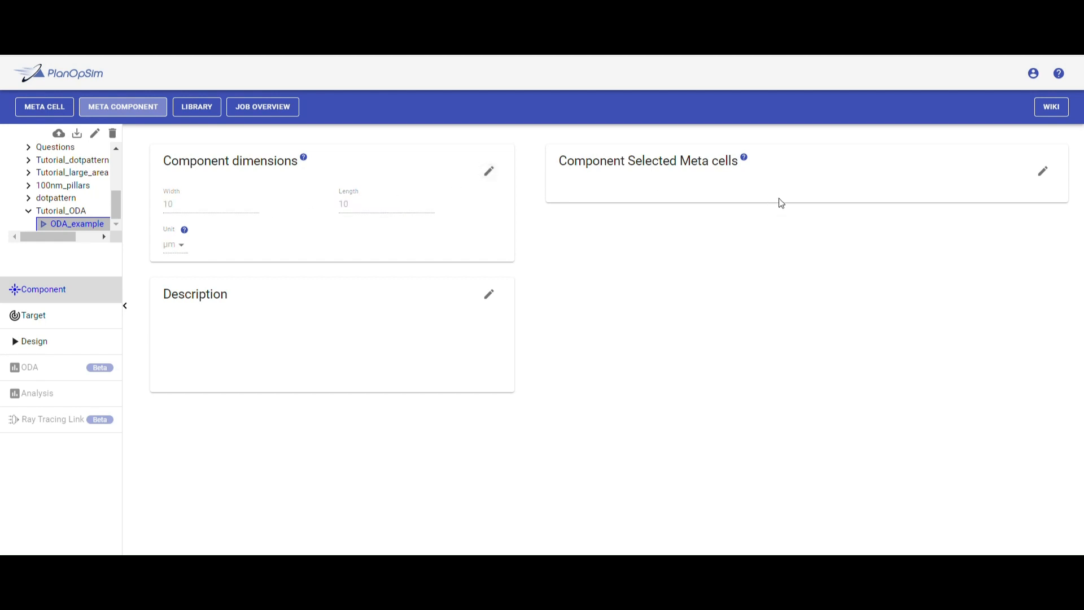
- Assign every meta cell of the "dummy pillar" group to the component and save the selection
left_click(1048, 179)
left_click(581, 212)
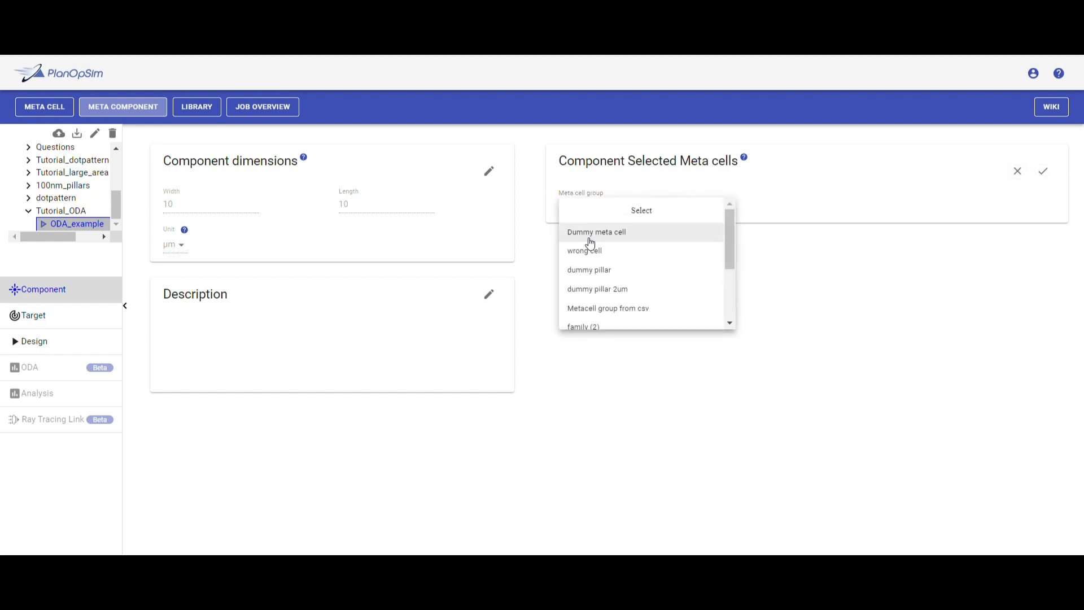
left_click(652, 272)
left_click(582, 233)
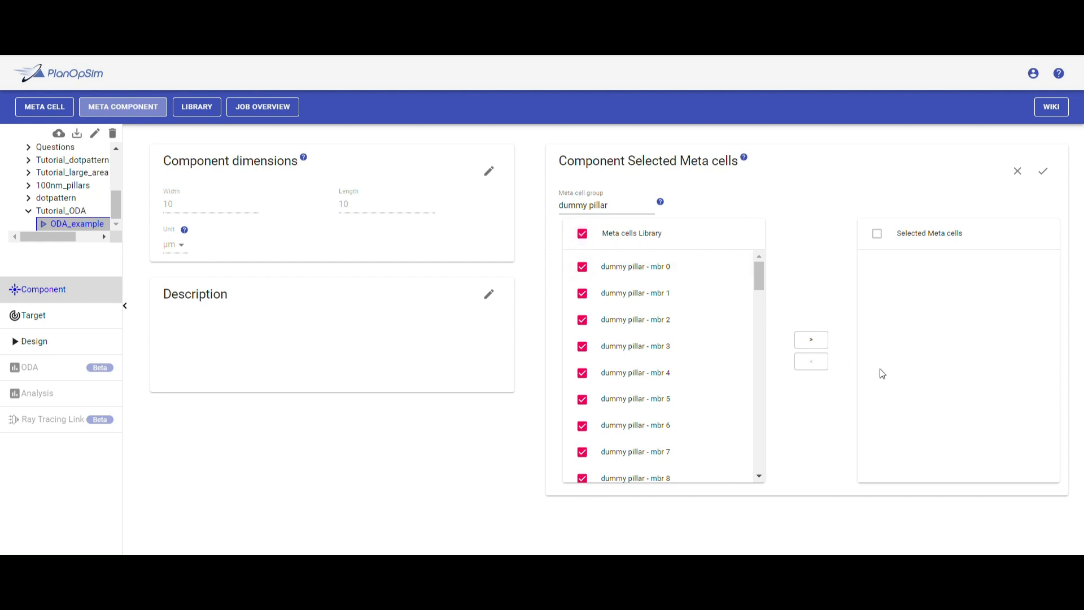
left_click(819, 344)
left_click(1043, 171)
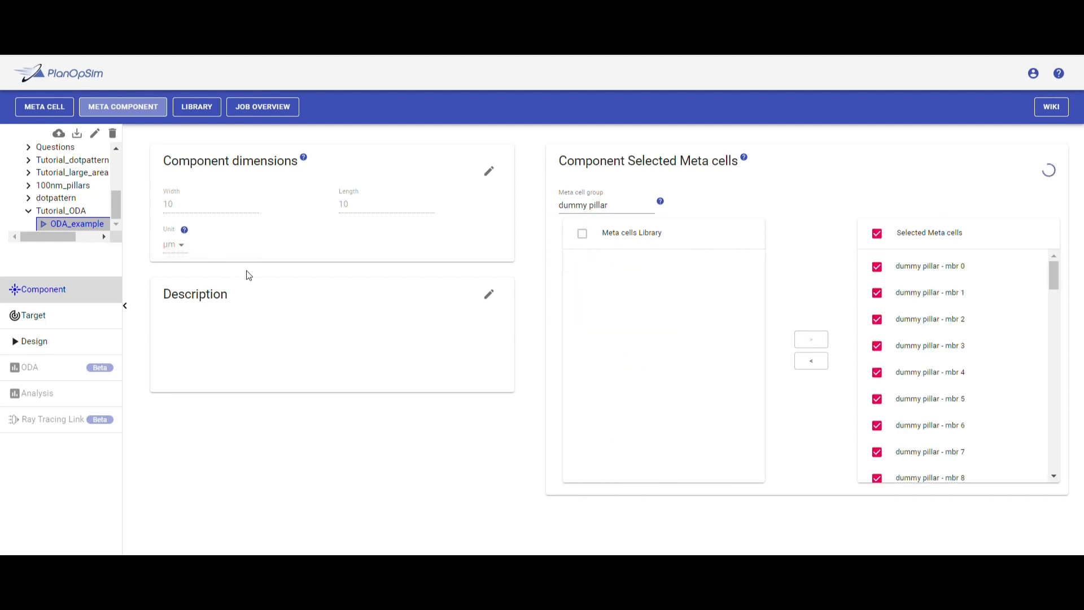
- Add a new design target to the component and save its details with the default light settings
left_click(59, 328)
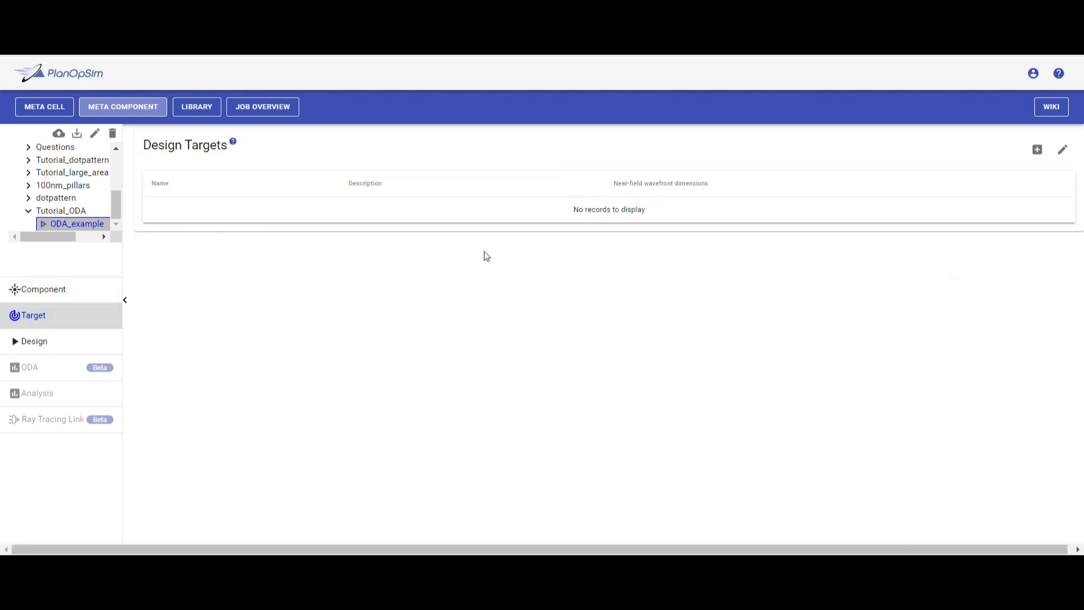
left_click(1039, 150)
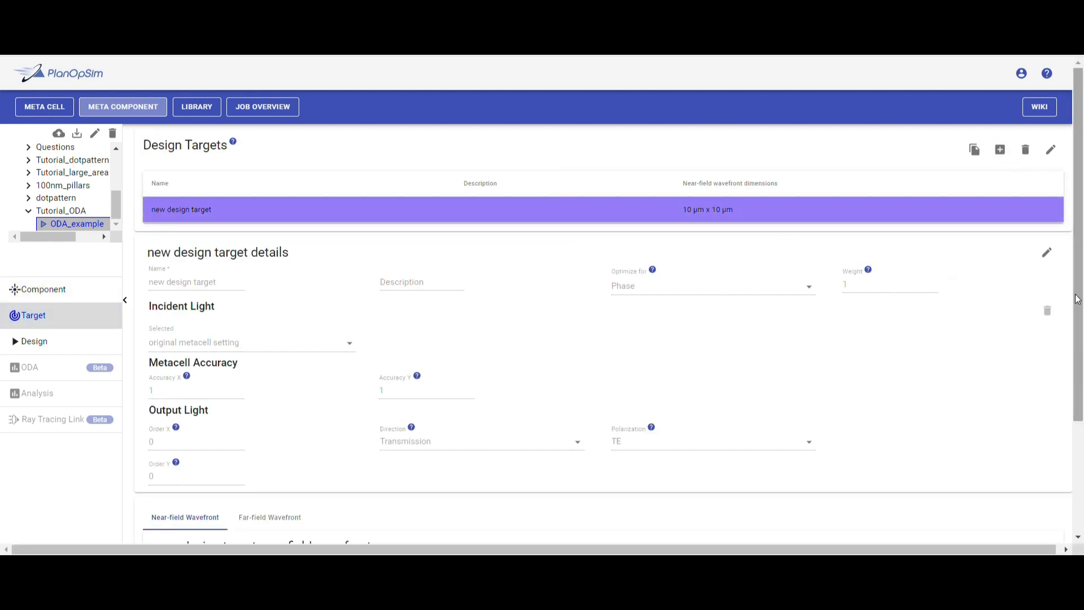
left_click(1048, 253)
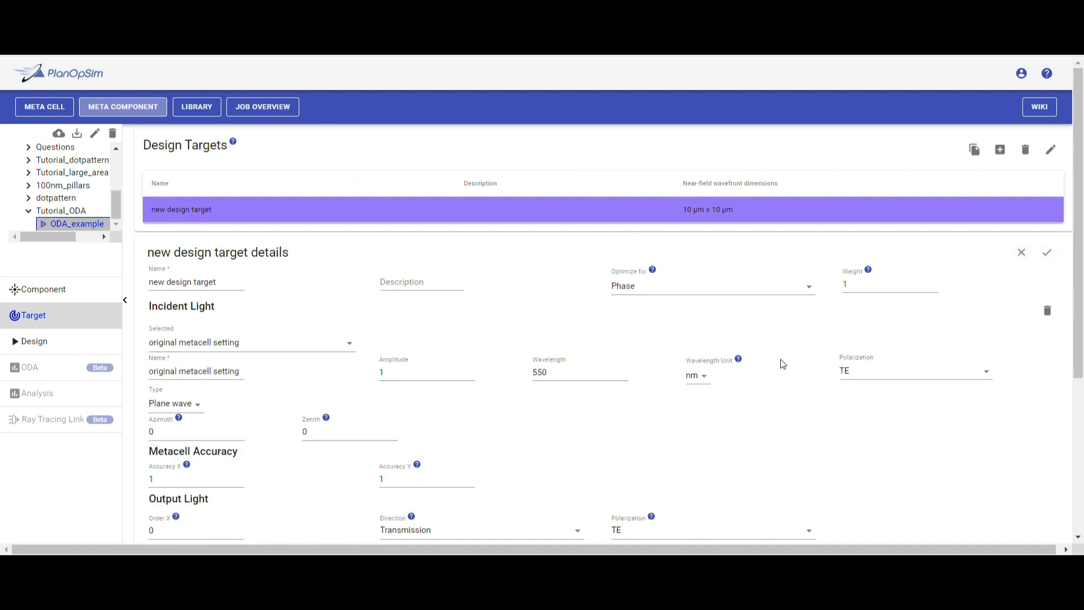
left_click(1049, 254)
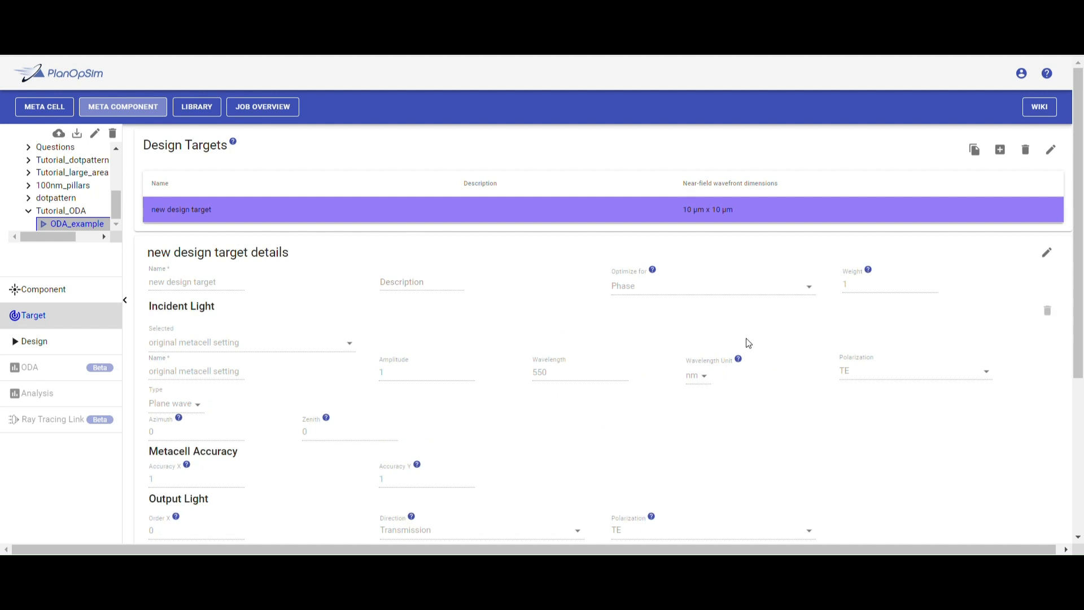
- Open the near-field wavefront generator for the design target and load the Aspheric lens sample
scroll(748, 344, "down", 2)
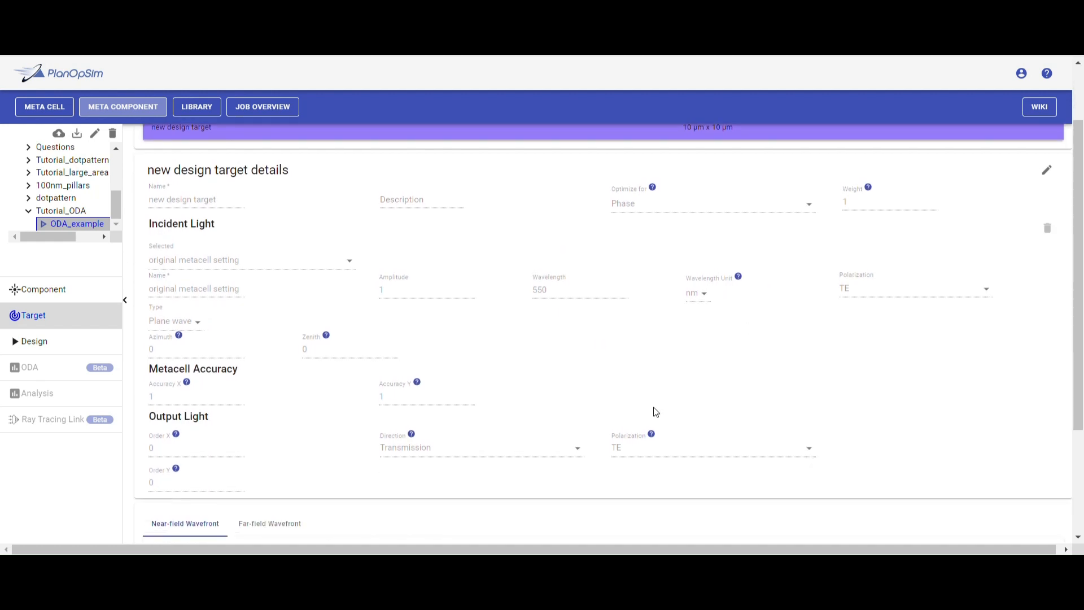
scroll(609, 453, "down", 1)
scroll(609, 453, "down", 2)
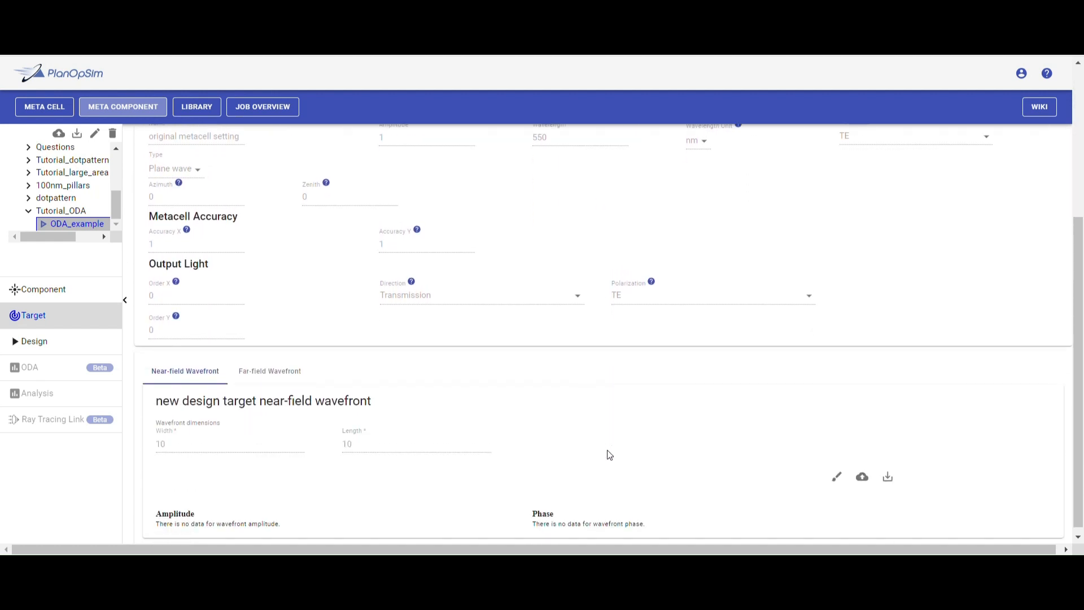
left_click(837, 471)
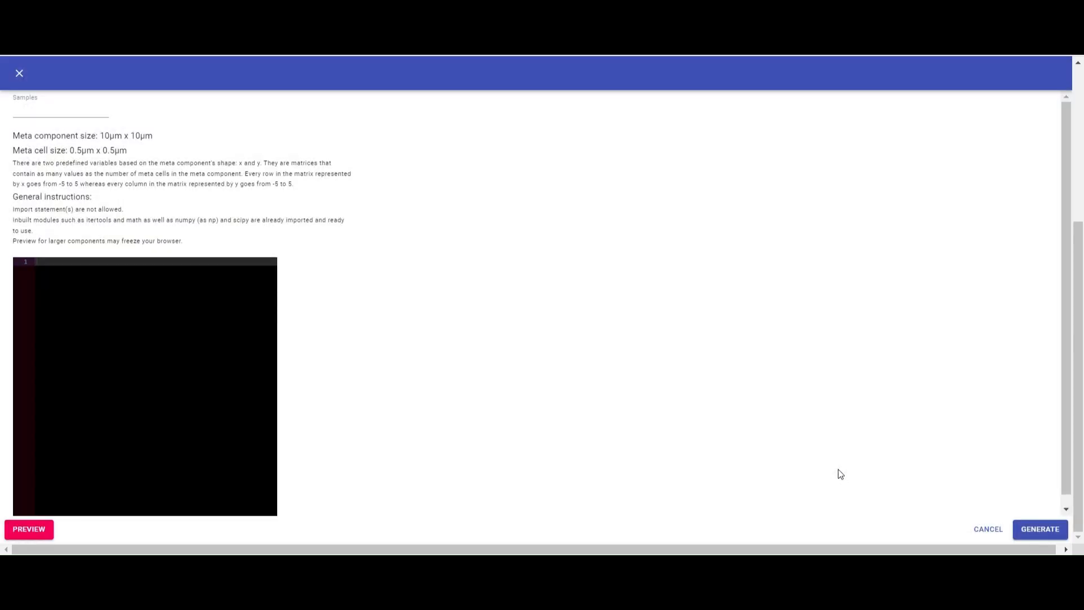
left_click(87, 112)
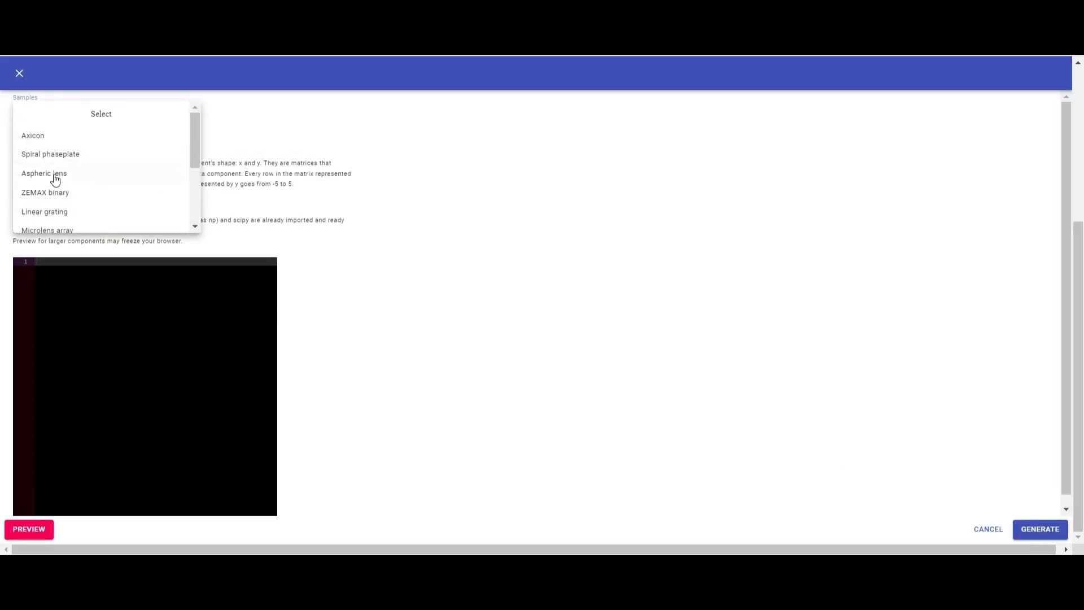
left_click(55, 178)
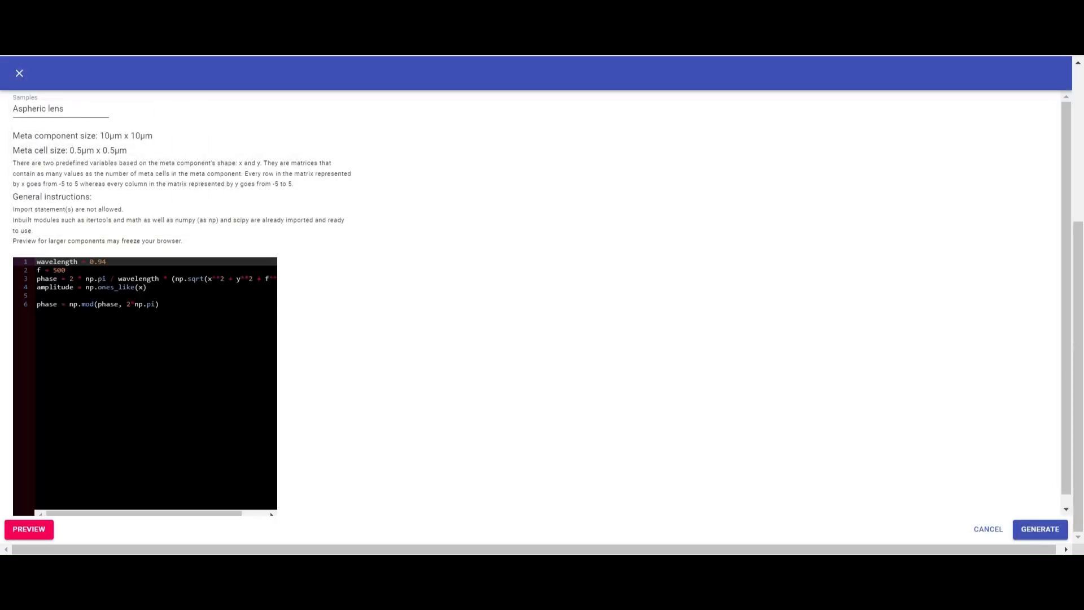
- Set f to 20 and wavelength to 0.55 in the lens script, preview it and generate the near-field wavefront
left_click(79, 279)
left_click(67, 270)
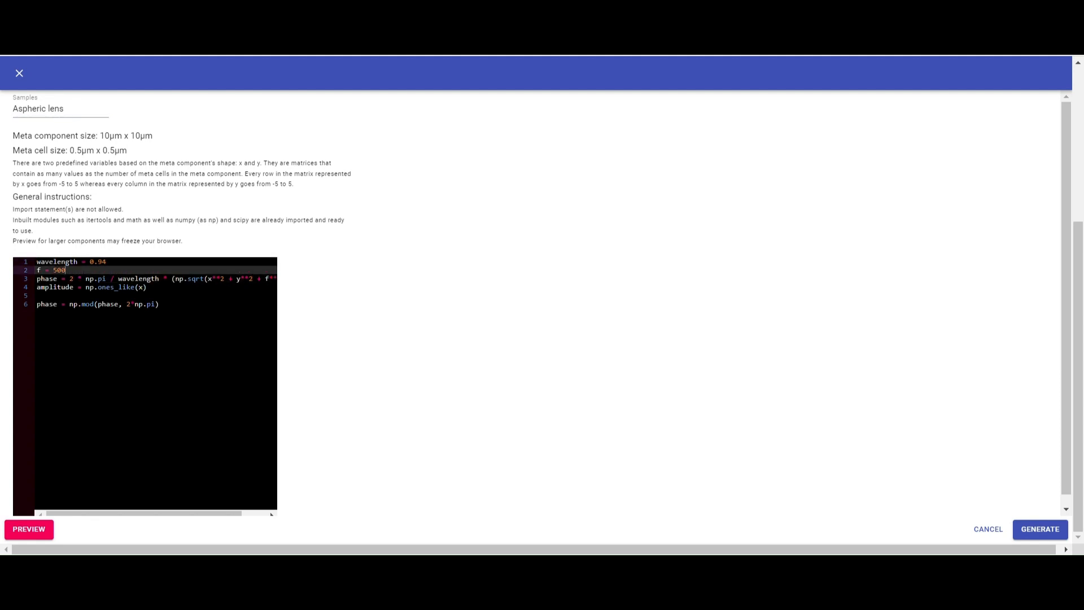
type("20")
left_click(117, 263)
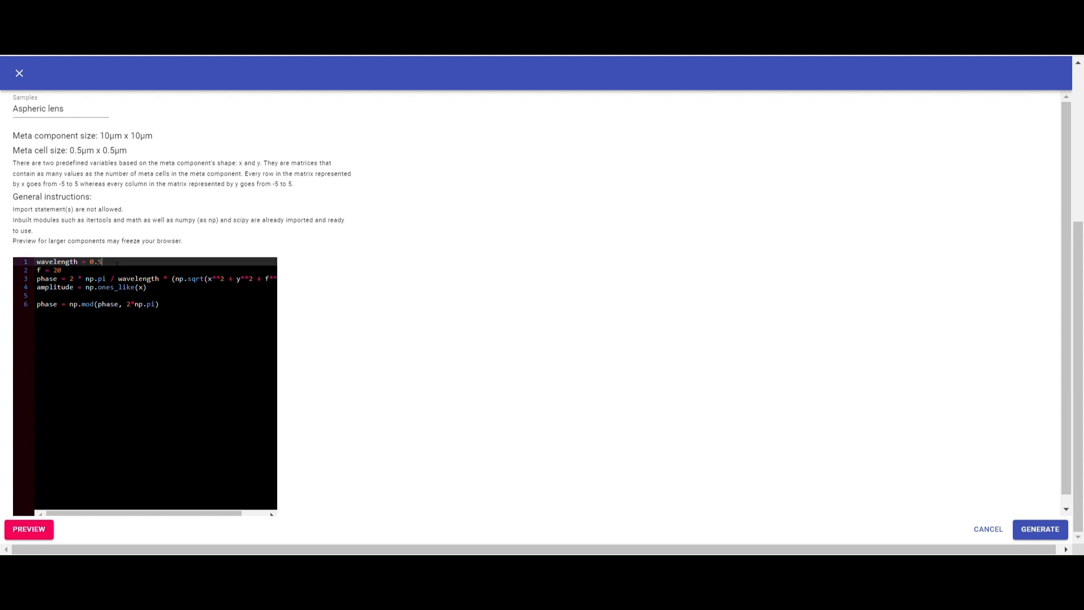
left_click(29, 528)
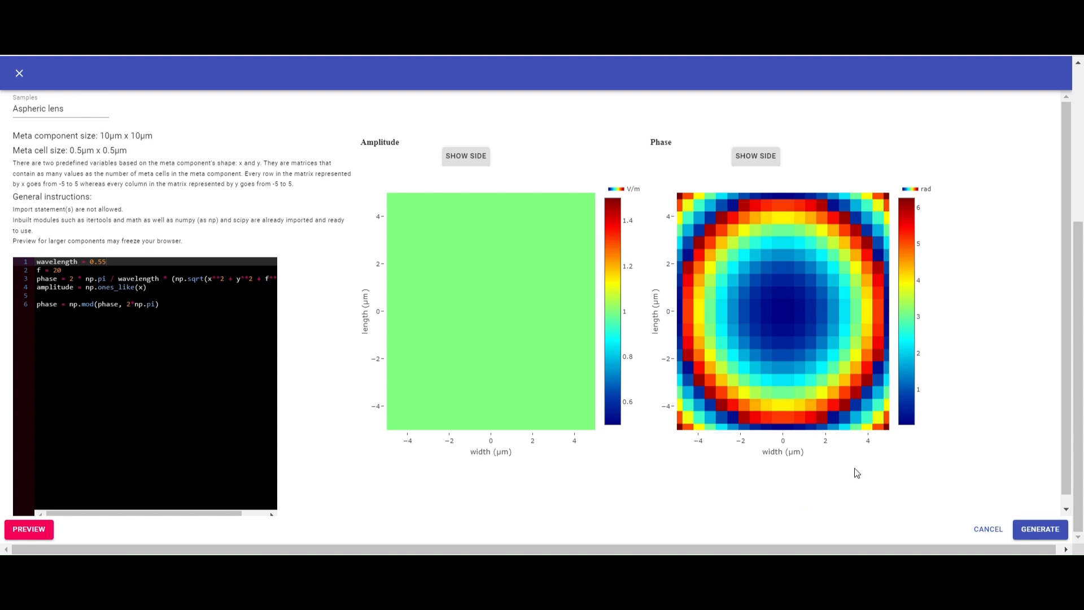
left_click(1039, 531)
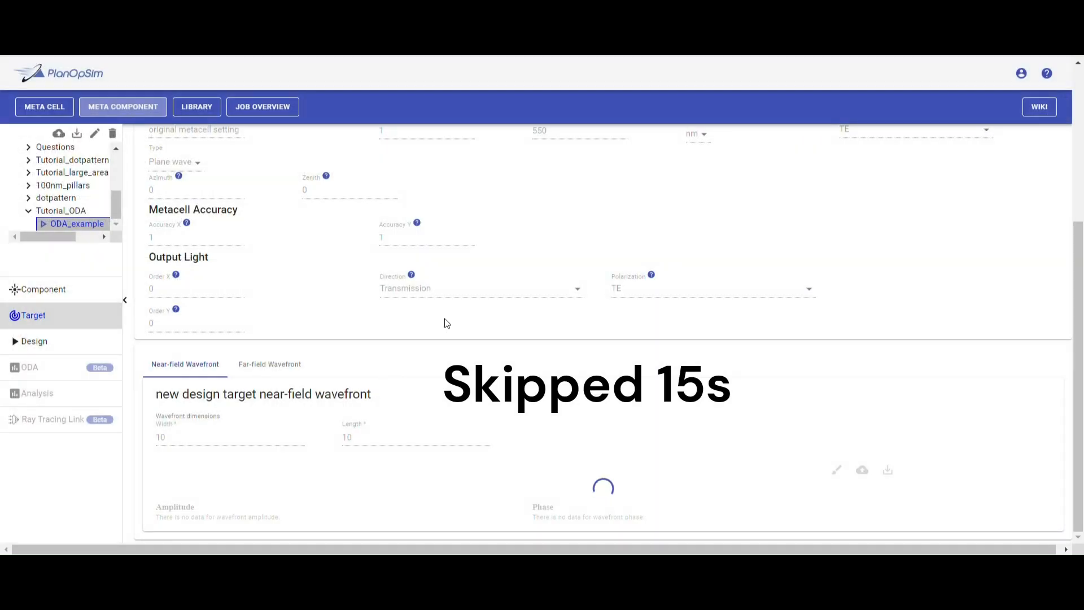
- Run the design job for the ODA_example component and open its analysis settings
scroll(248, 355, "down", 5)
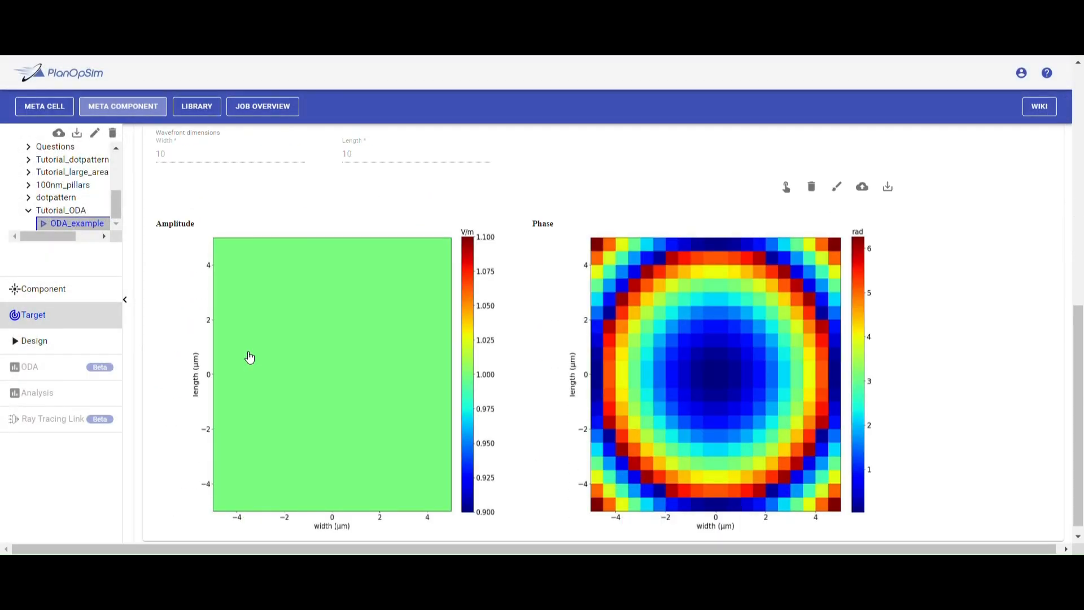
left_click(60, 345)
left_click(615, 175)
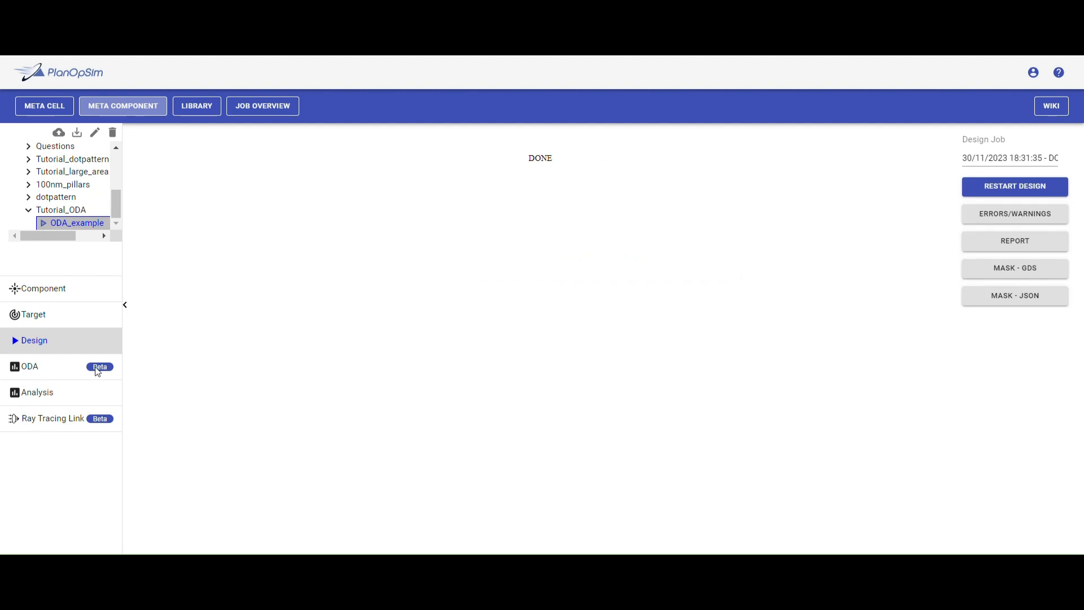
left_click(45, 400)
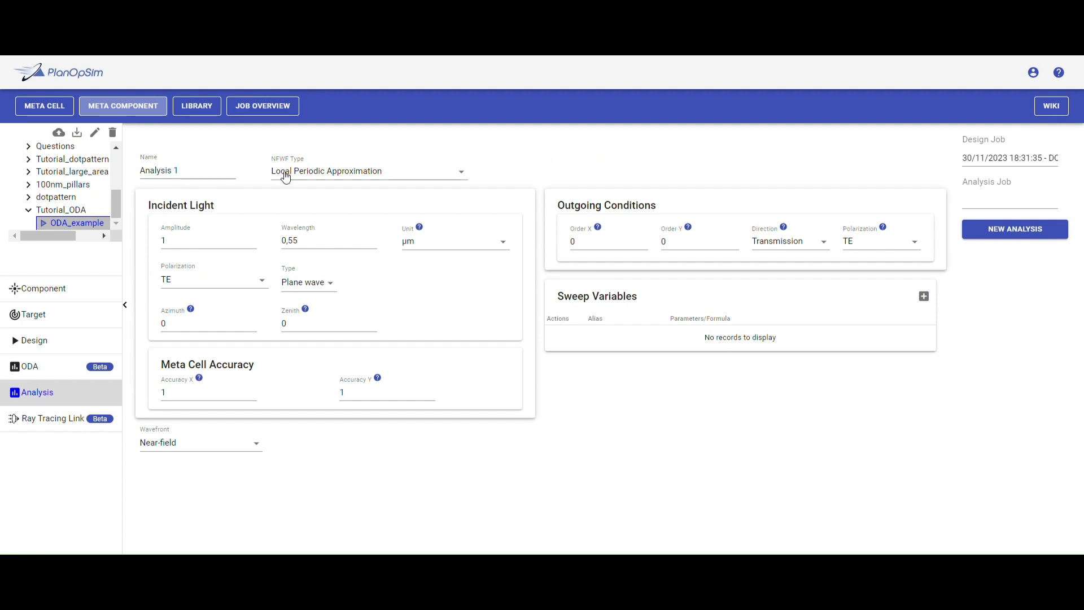
- Try Overlapping Domain Analysis as the NFWF type, check for calculated ODAs, and return to Local Periodic Approximation
left_click(311, 176)
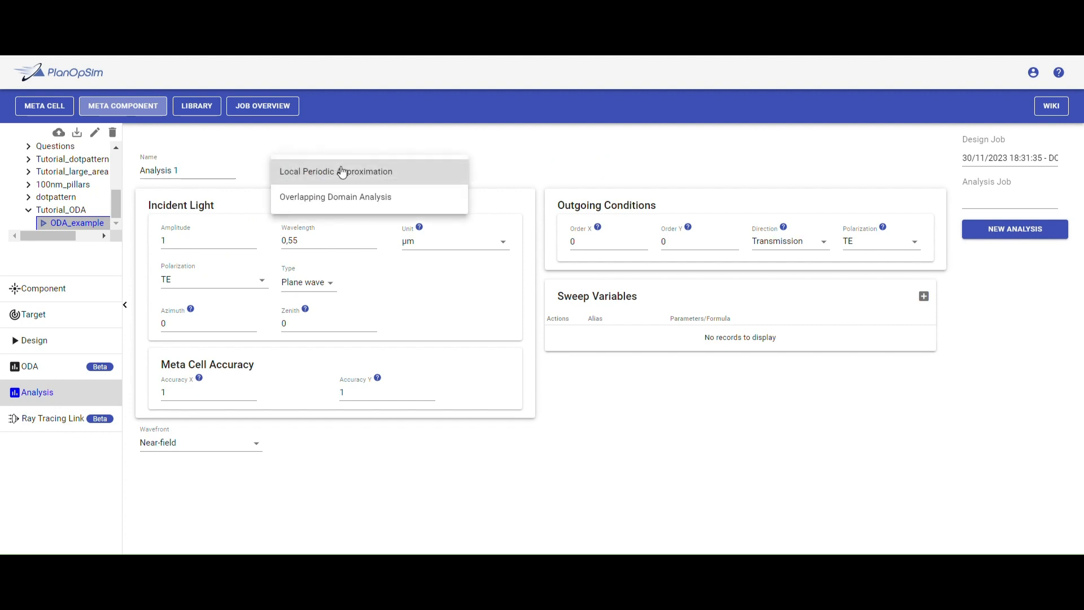
left_click(335, 204)
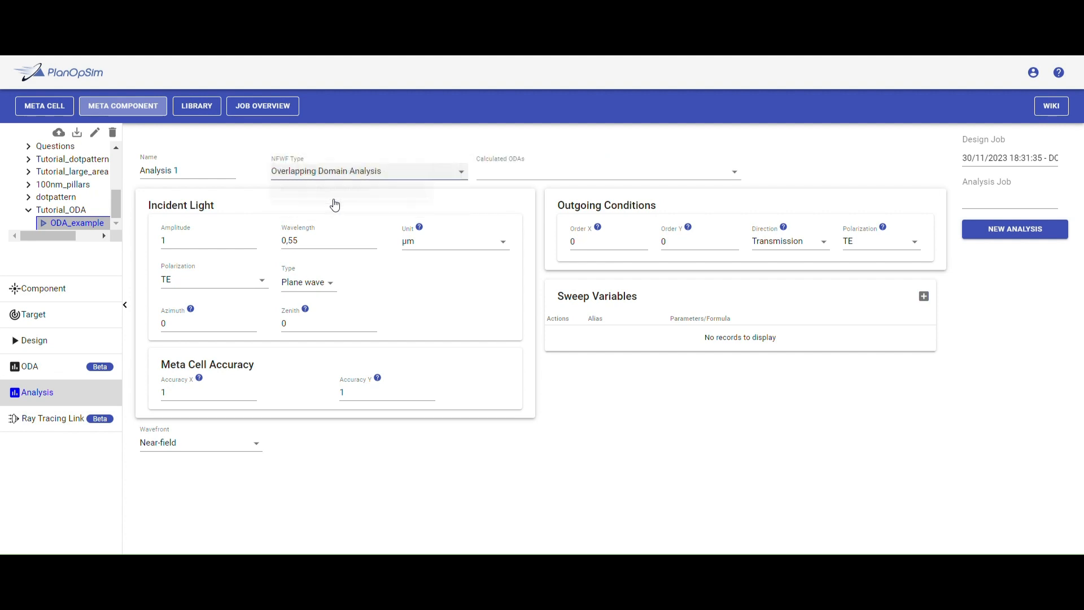
left_click(514, 175)
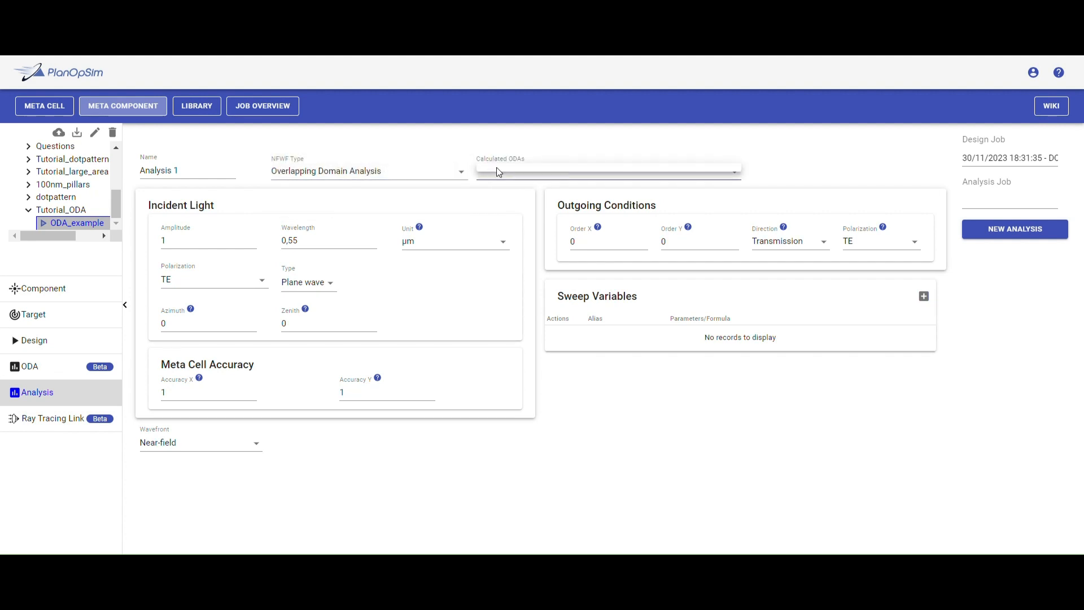
left_click(536, 150)
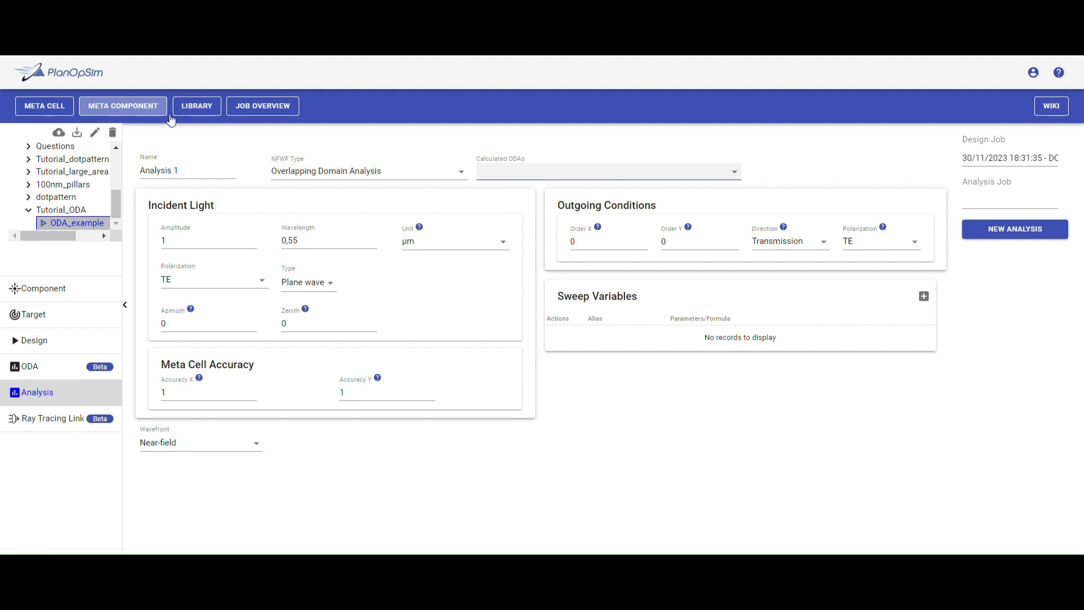
left_click(310, 172)
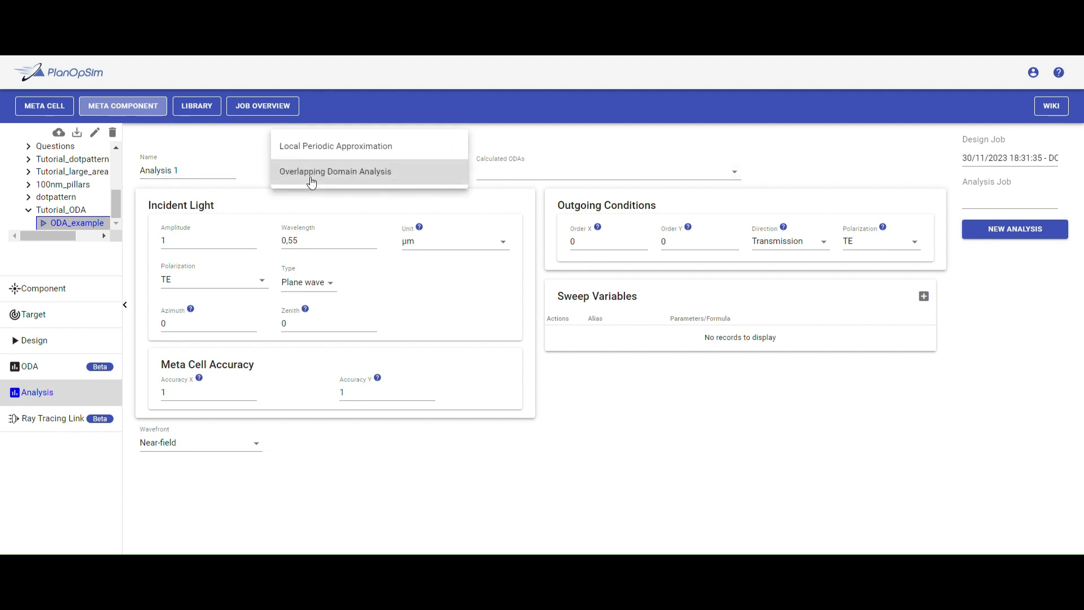
left_click(315, 148)
- Name the analysis LPA and set its wavefront output to All
triple_click(201, 174)
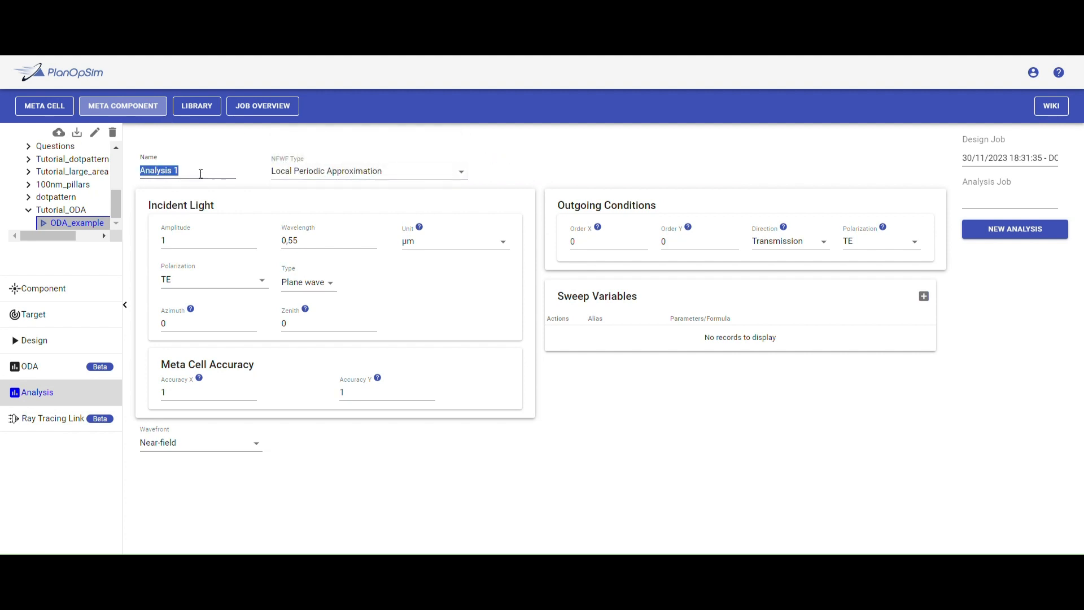
type("LPA")
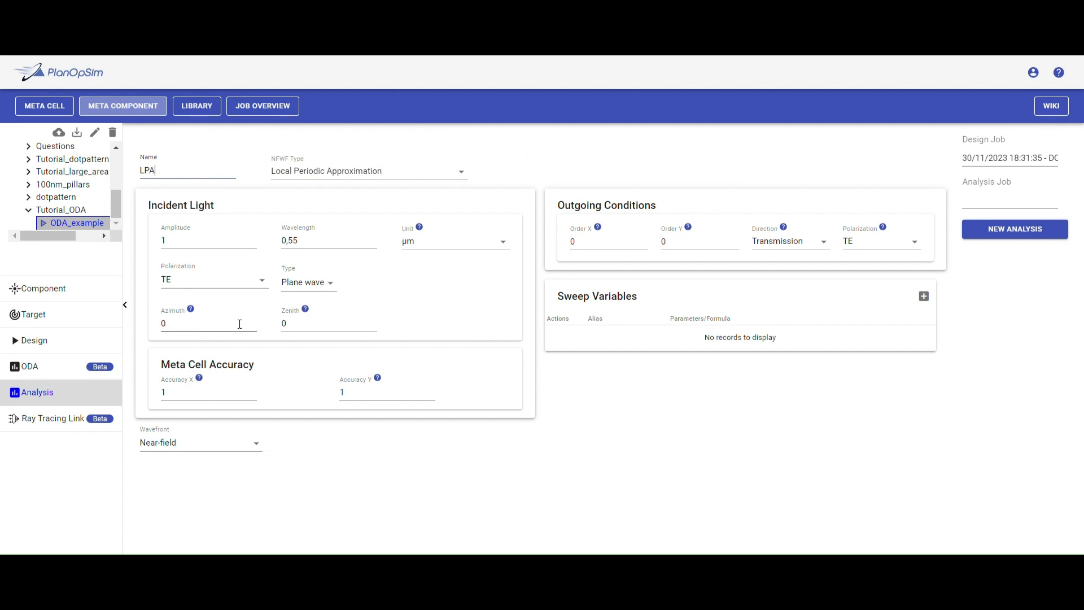
left_click(201, 442)
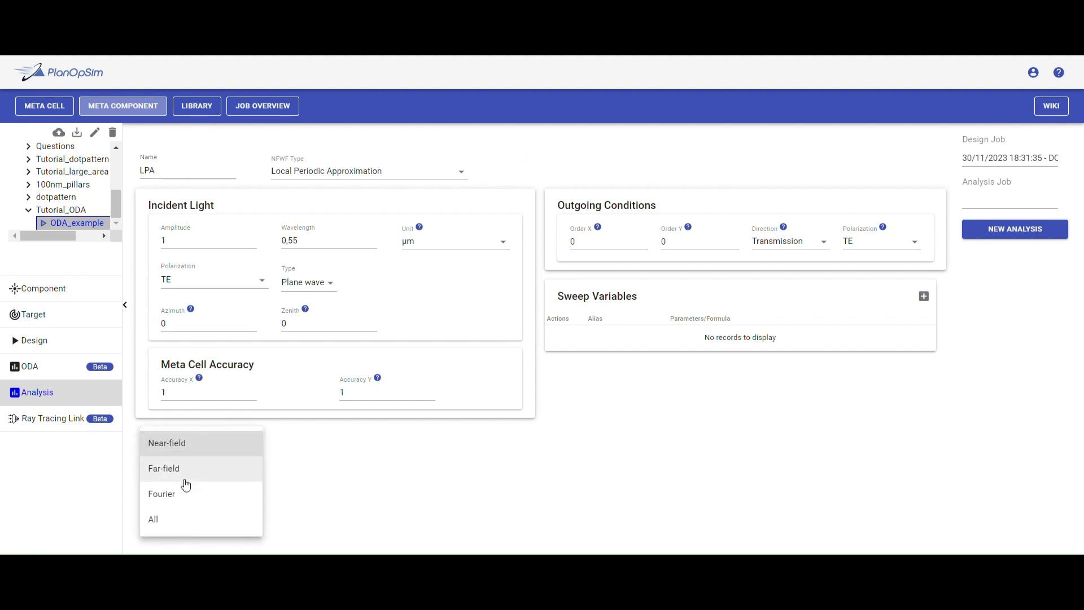
left_click(186, 520)
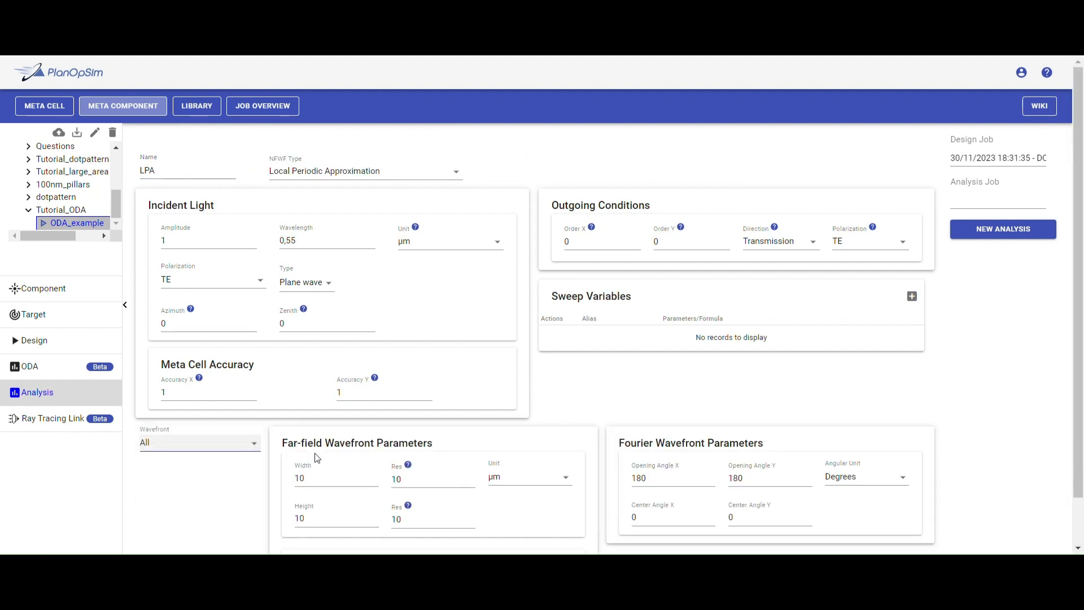
- Set the far-field wavefront's dZ to 20 µm and both of its resolutions to 100
scroll(706, 346, "down", 2)
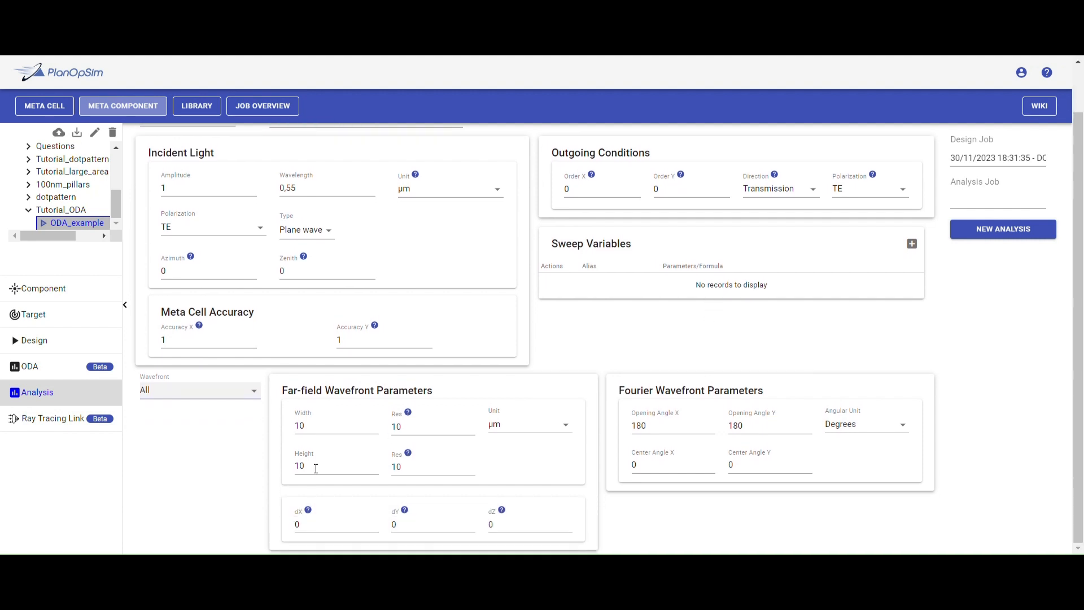
left_click(319, 429)
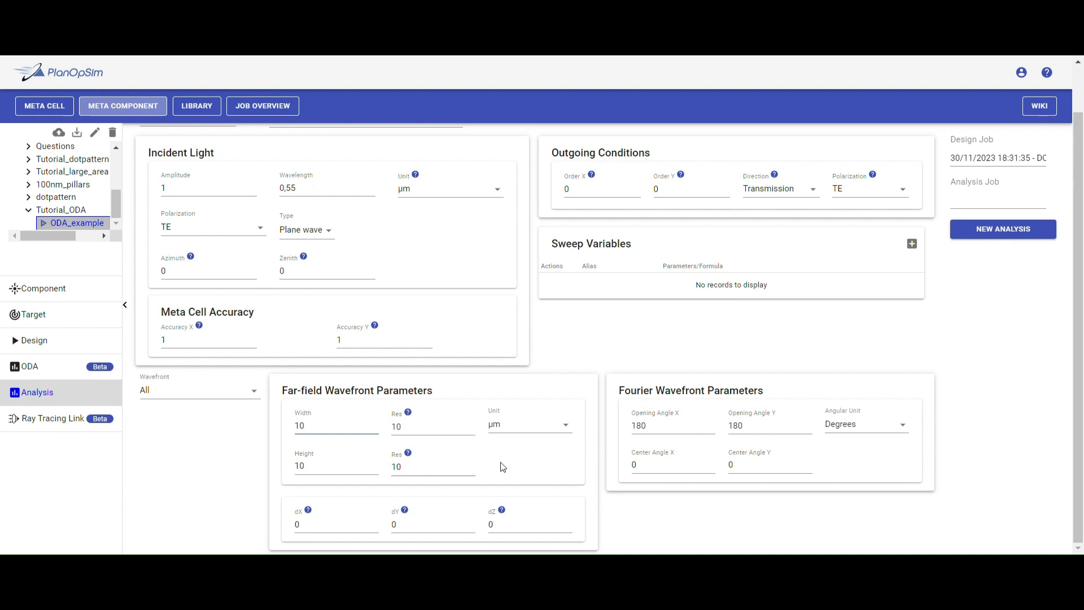
double_click(526, 525)
type("20")
left_click(457, 430)
type("0")
left_click(448, 474)
type("0")
- Run the LPA analysis with the configured wavefront settings
scroll(933, 406, "up", 1)
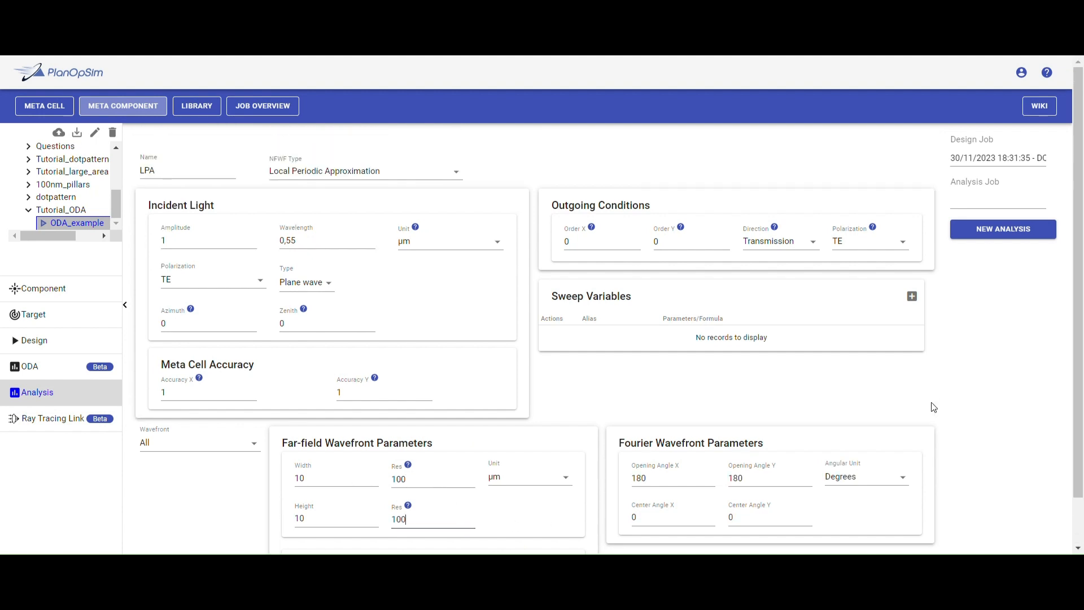
left_click(1002, 231)
left_click(594, 336)
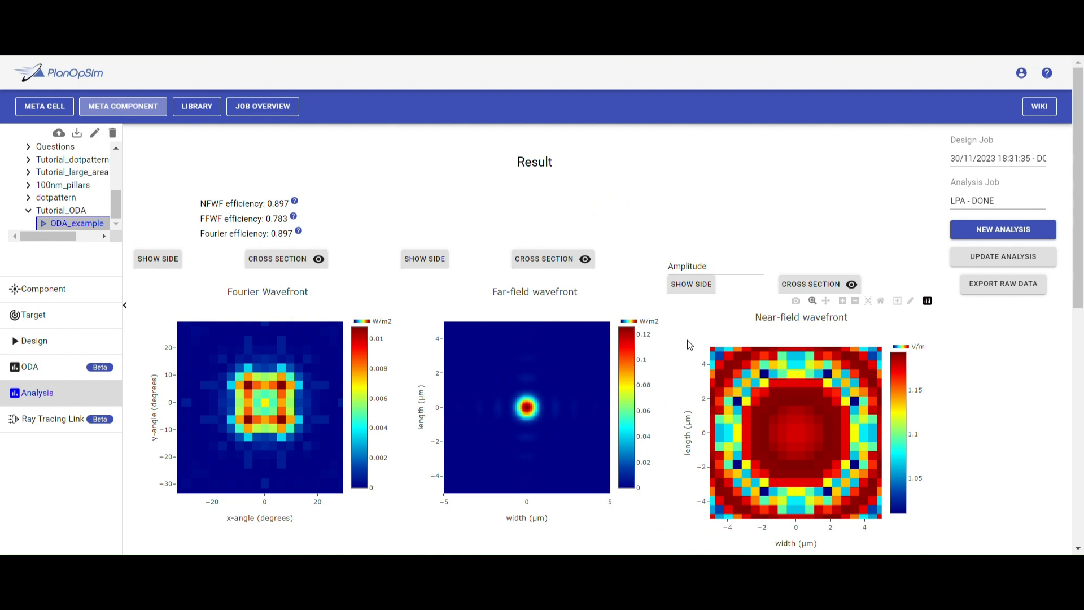
- Switch the near-field wavefront plot of the LPA result from amplitude to phase
scroll(651, 402, "down", 1)
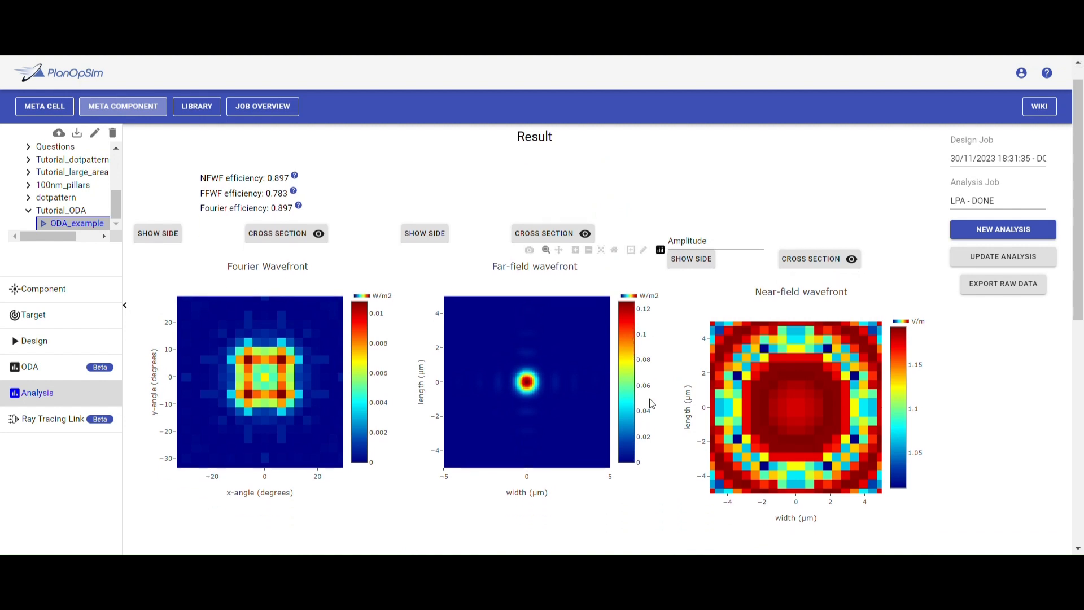
left_click(692, 234)
left_click(692, 274)
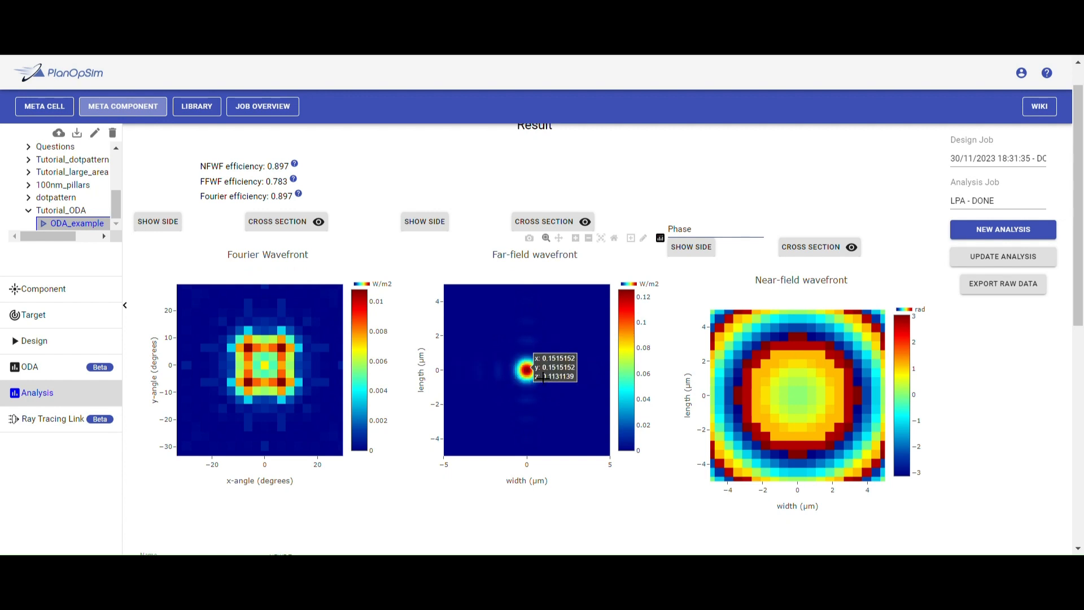
- Zoom in on the far-field focal spot, inspect its row cross section at index 50, and return to the 2D plot
left_click_drag(499, 351, 553, 395)
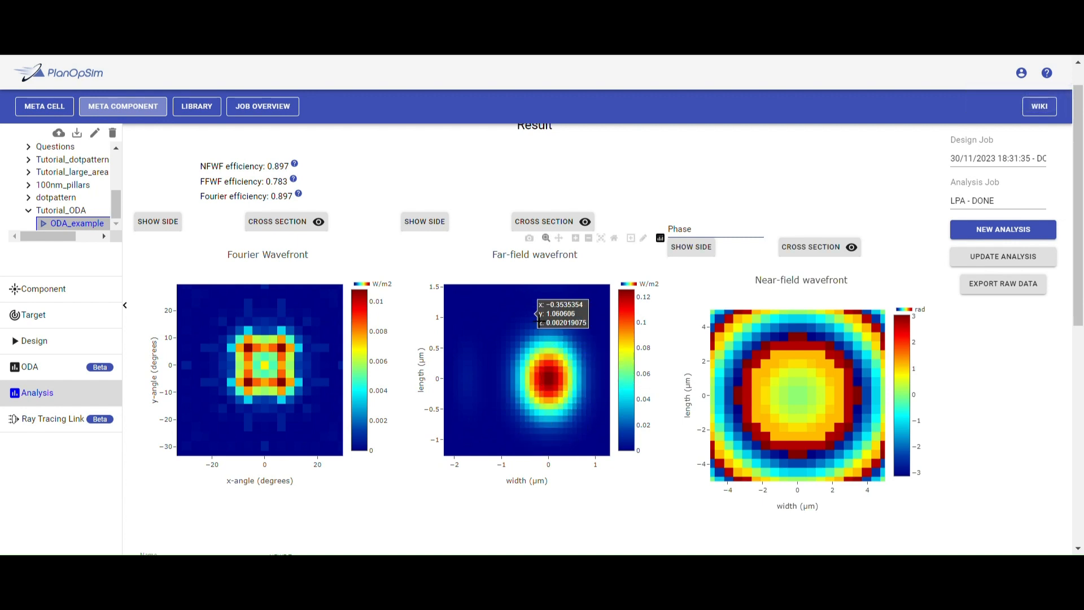
left_click(552, 222)
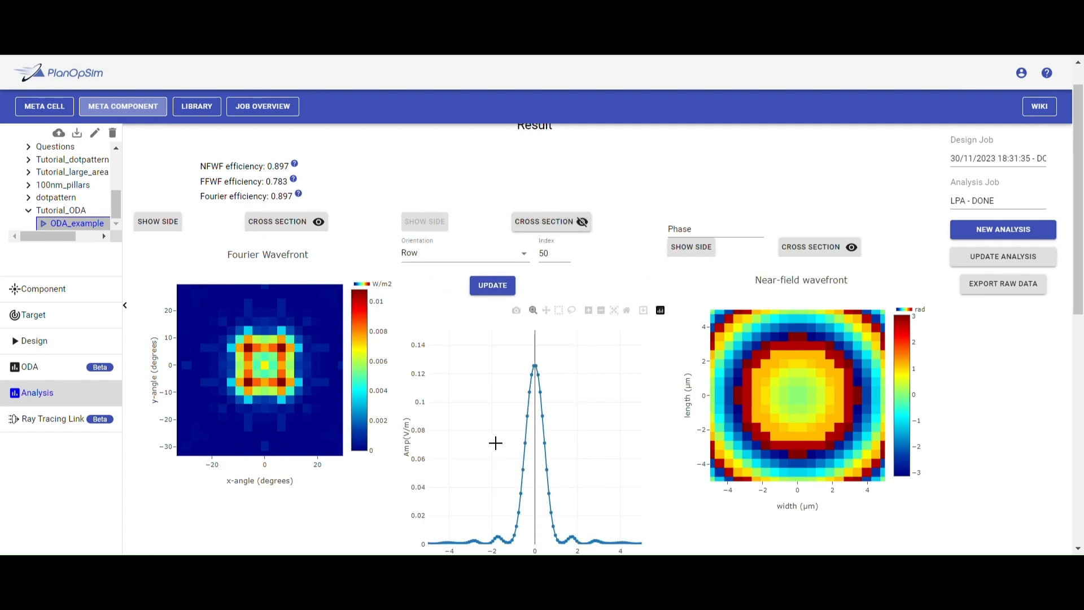
scroll(509, 519, "down", 1)
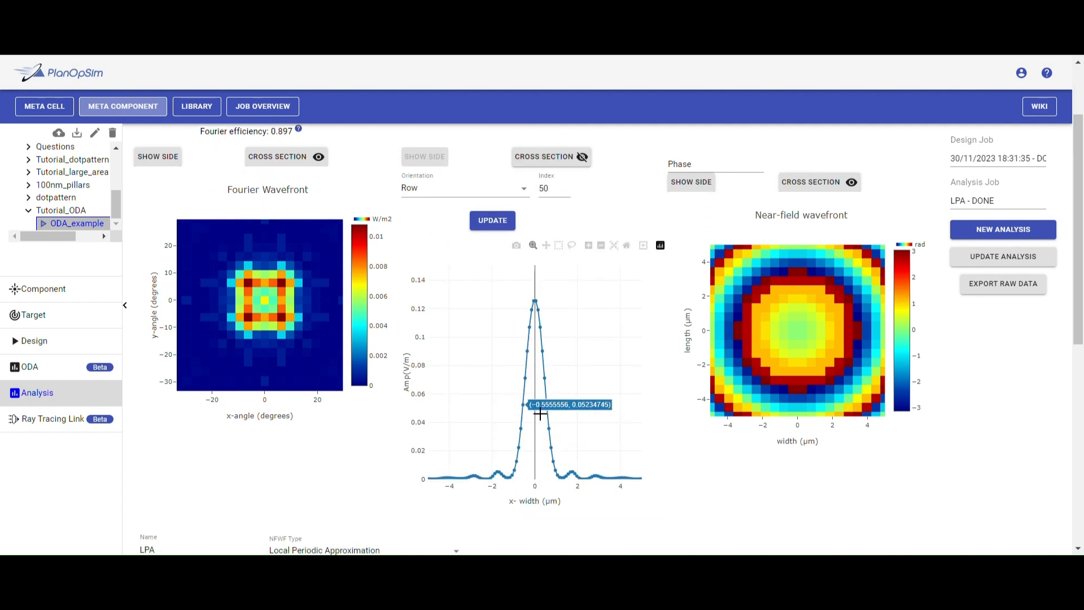
scroll(573, 455, "up", 1)
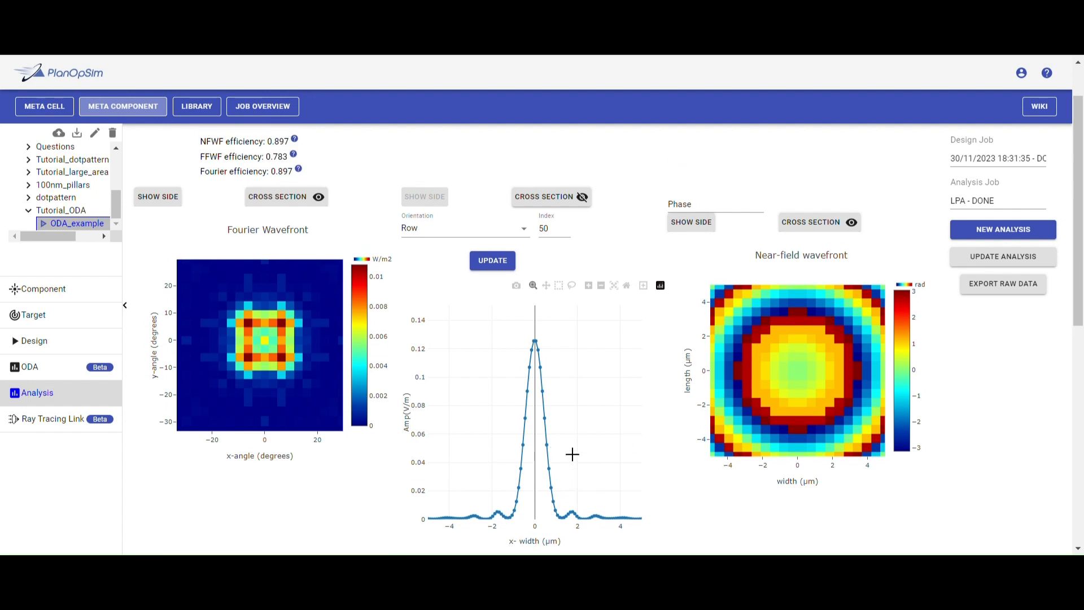
left_click(581, 197)
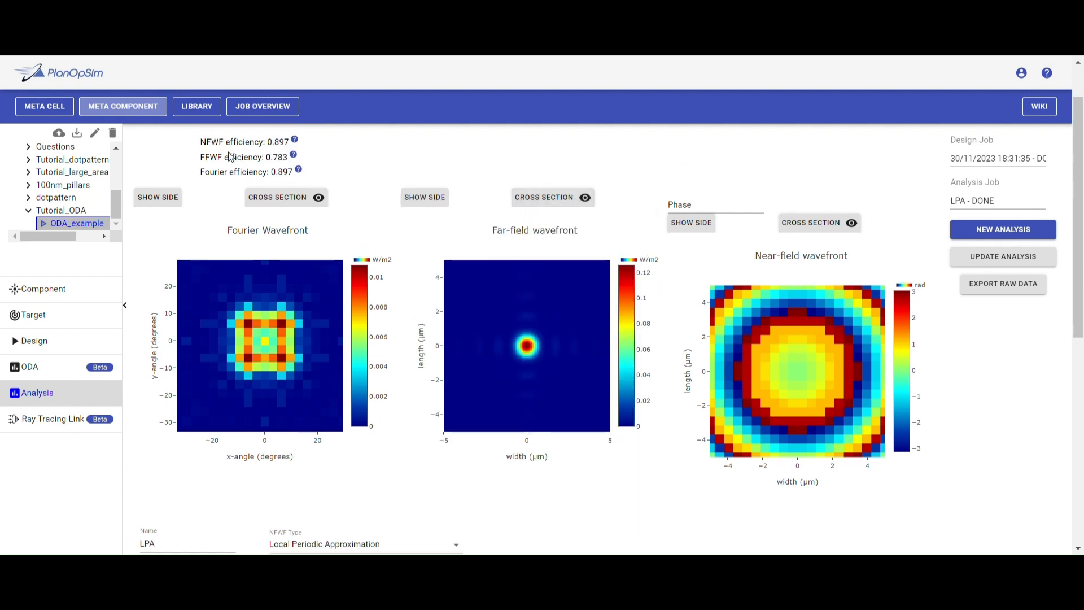
- Examine the LPA result's FFWF efficiency and review the wavefront plots together with the analysis settings
double_click(283, 163)
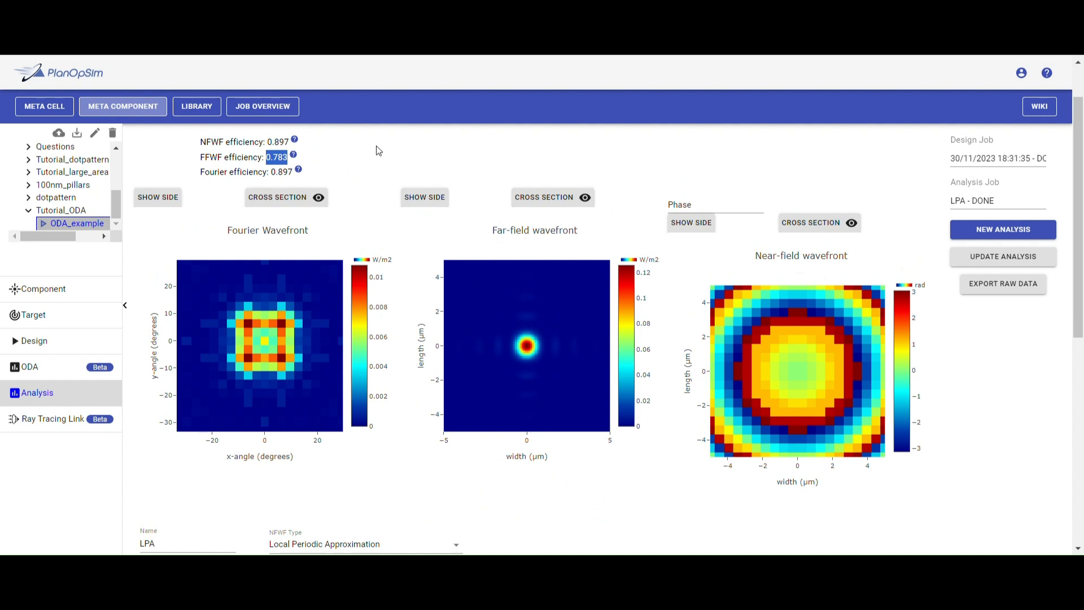
scroll(377, 150, "up", 1)
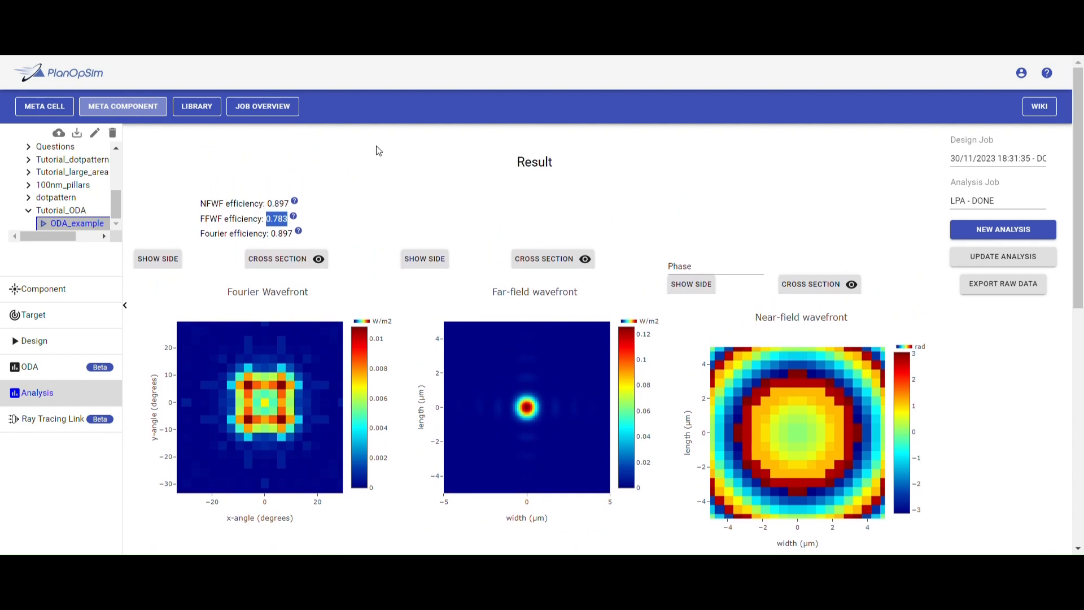
scroll(377, 150, "down", 1)
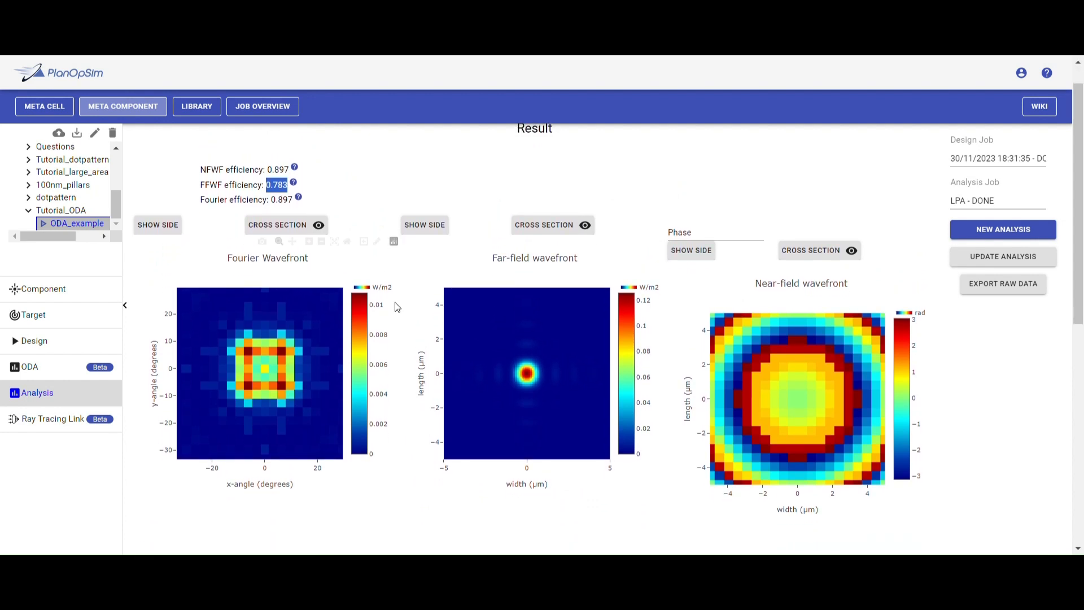
scroll(403, 327, "down", 1)
scroll(409, 344, "down", 5)
scroll(409, 343, "up", 5)
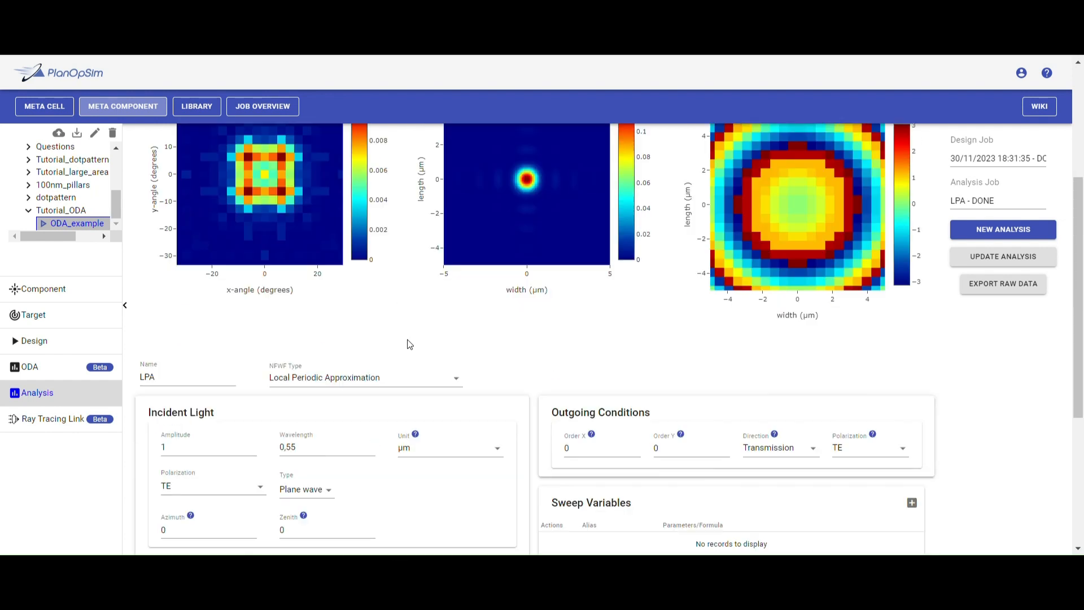
scroll(409, 343, "up", 2)
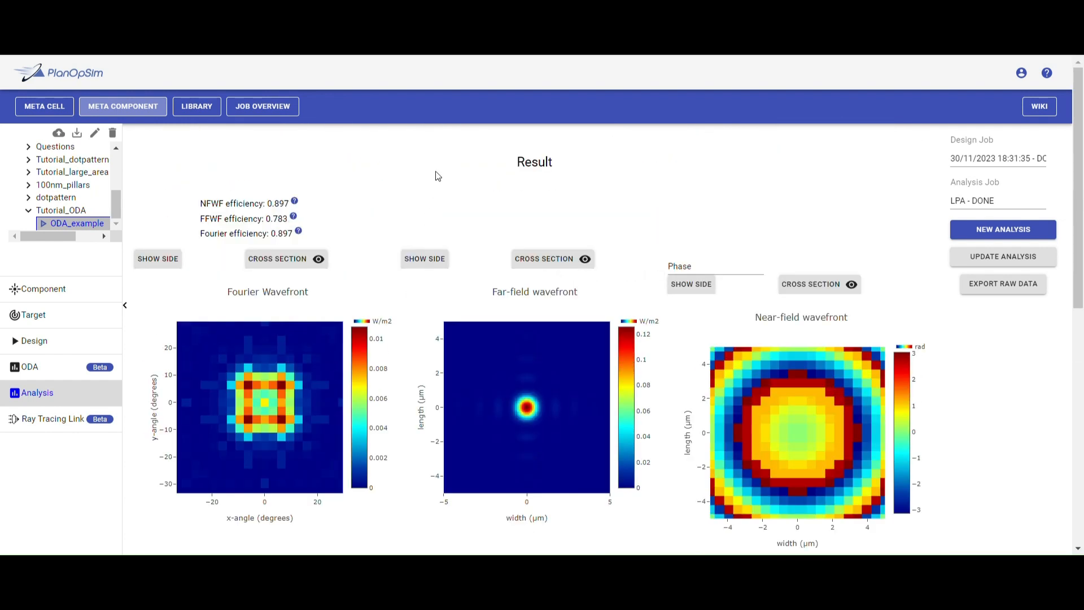
- Run a new Overlapping Domain Analysis calculation for the design with the preset ODA 1 settings
left_click(40, 370)
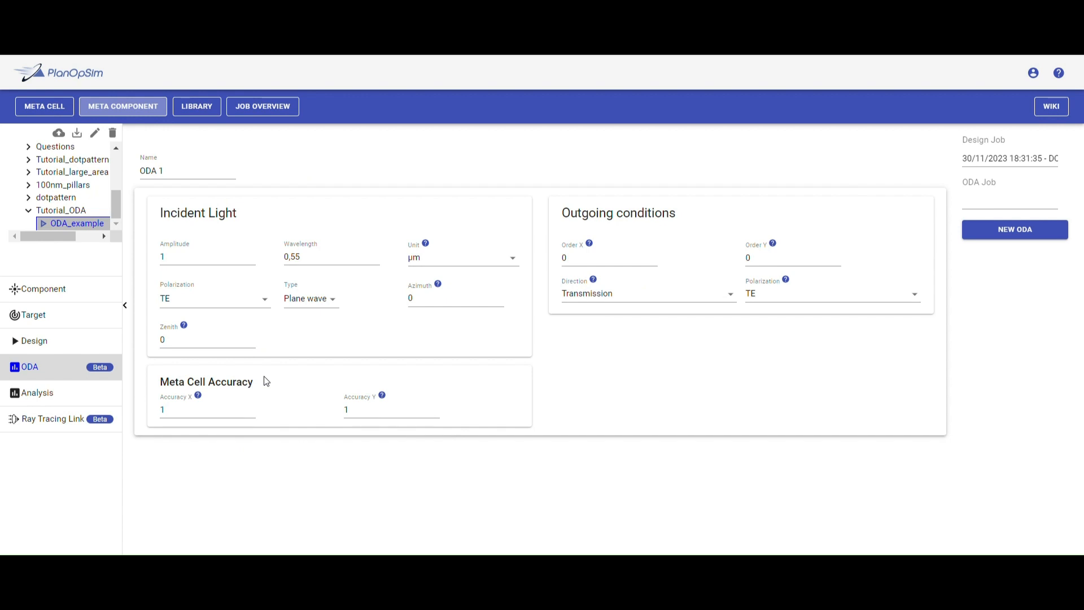
left_click(1030, 237)
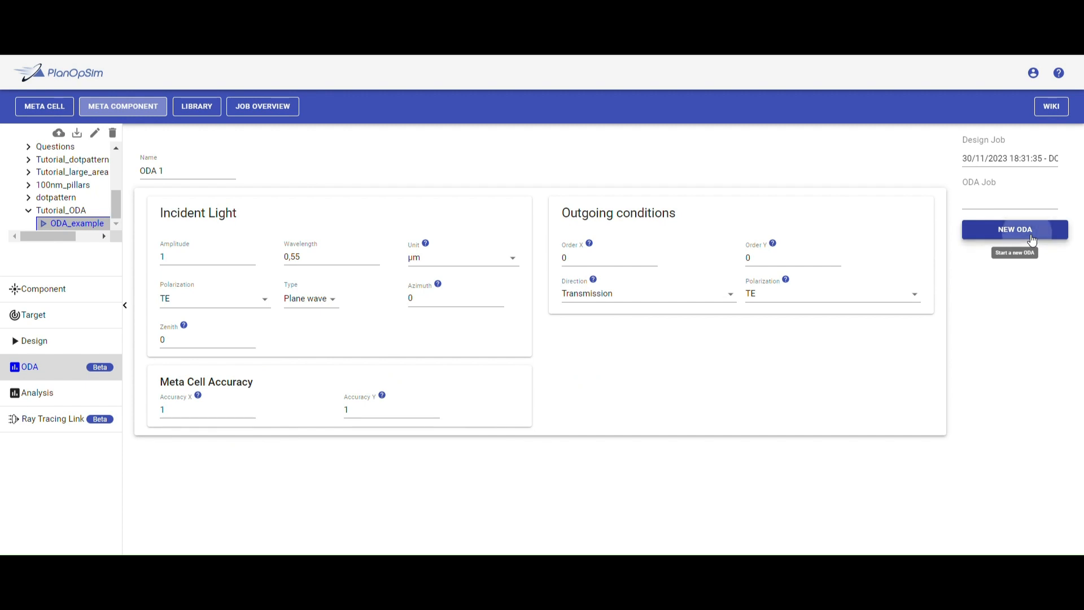
left_click(589, 335)
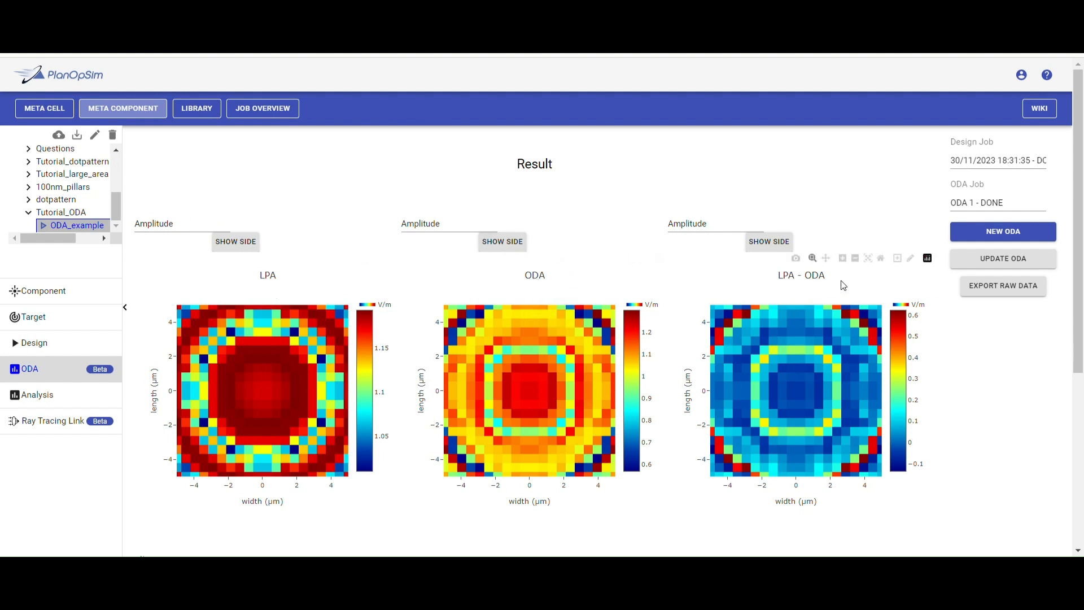
- Switch the LPA, ODA and LPA - ODA result plots from amplitude to phase for comparison
left_click(159, 227)
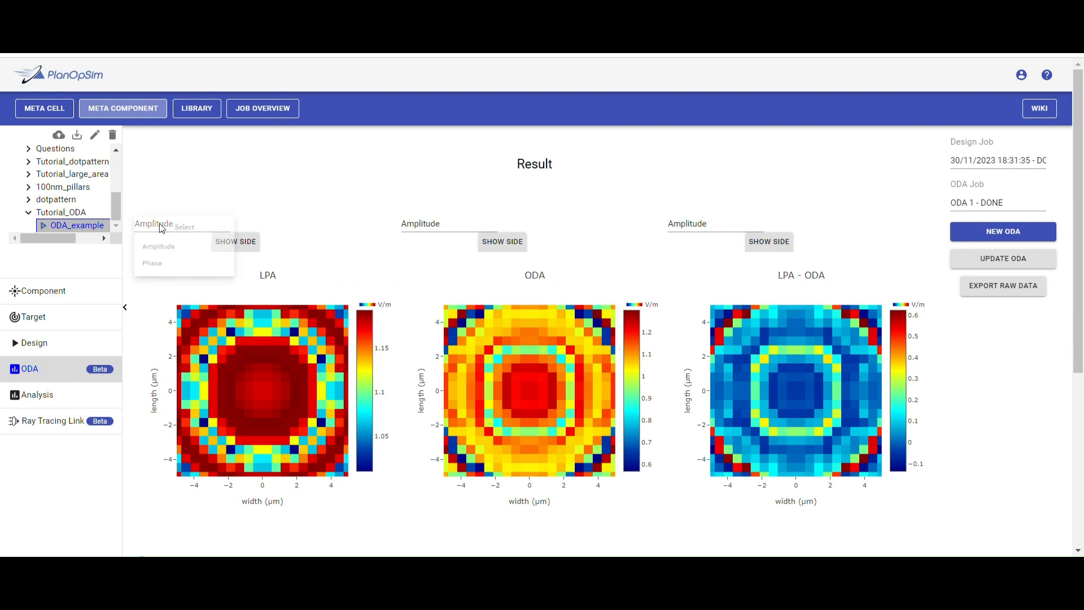
left_click(172, 268)
left_click(412, 225)
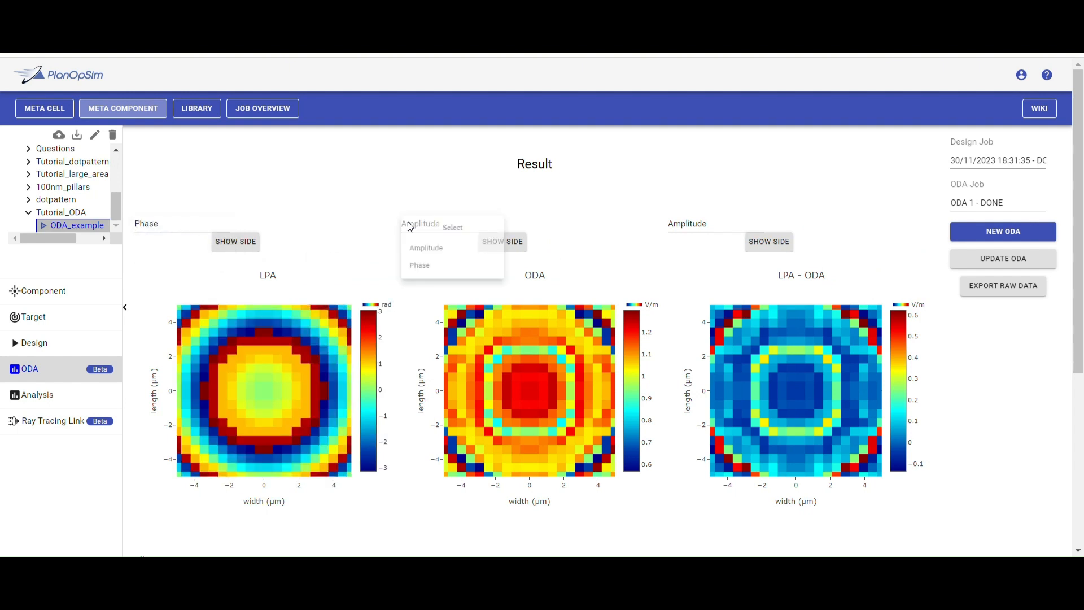
left_click(425, 264)
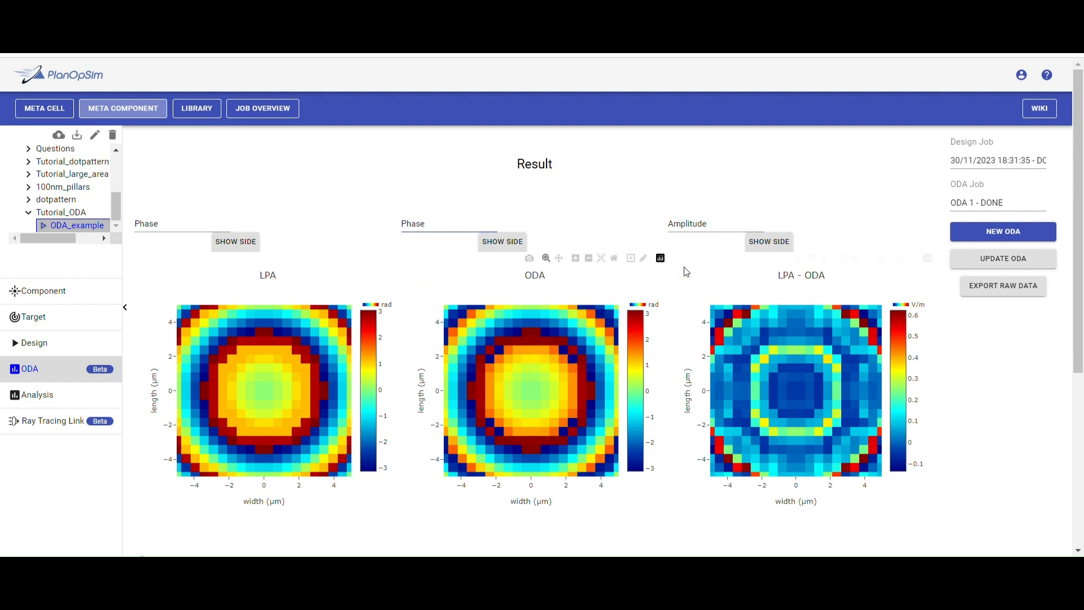
left_click(735, 234)
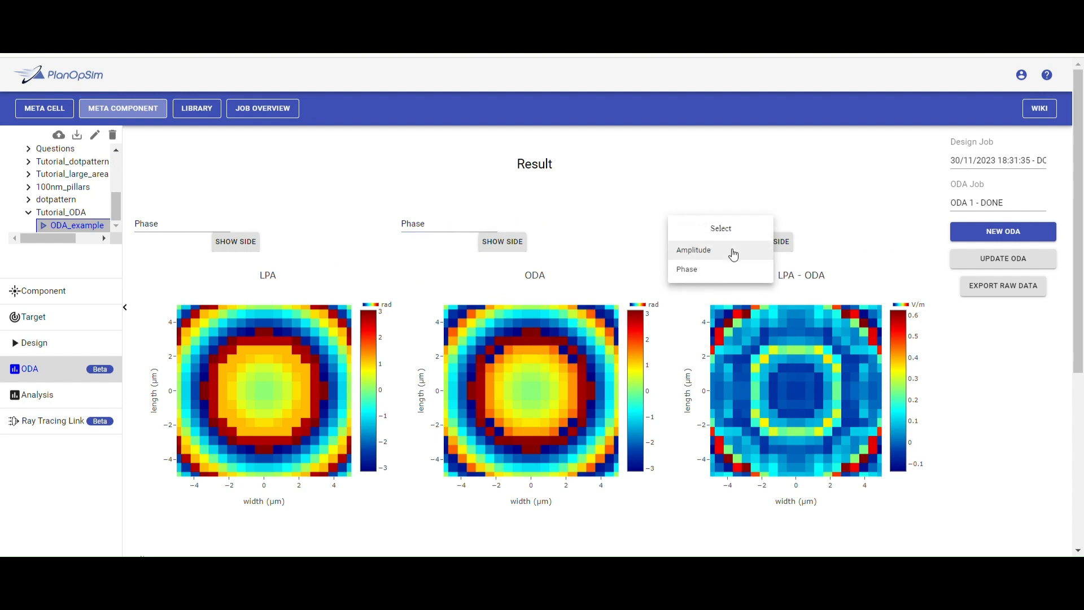
left_click(701, 265)
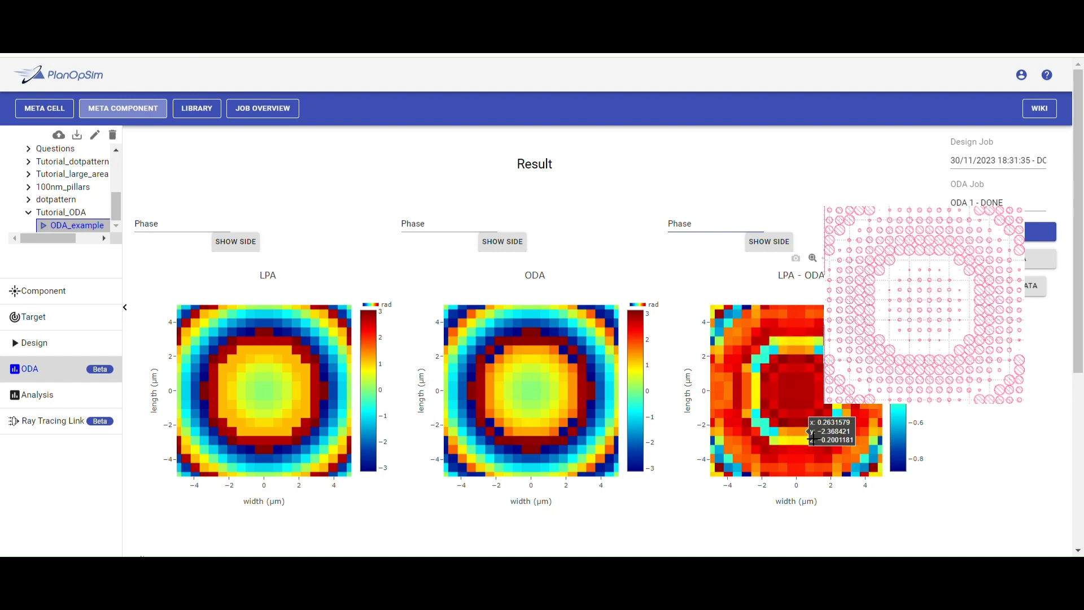
- Set the analysis's NFWF type to Overlapping Domain Analysis and select ODA 1 as the calculated ODA
scroll(852, 472, "down", 2)
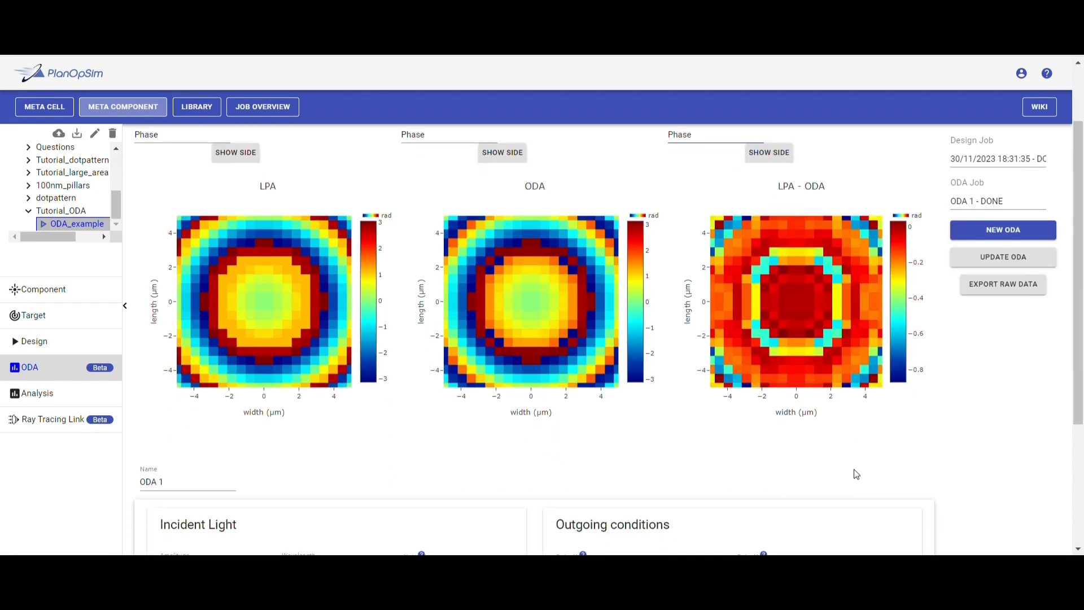
scroll(545, 400, "down", 3)
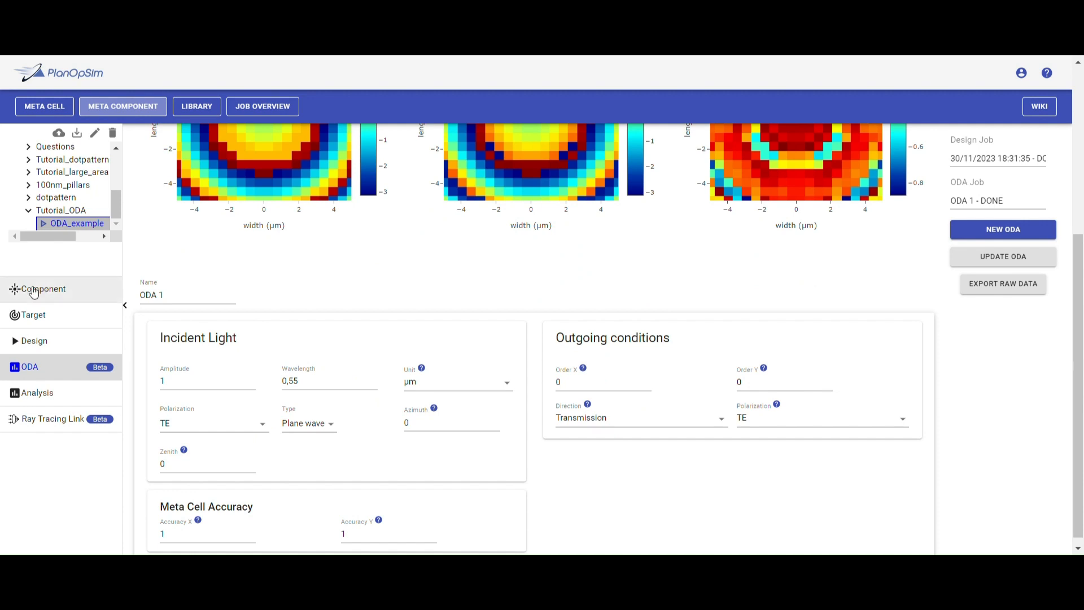
left_click(28, 393)
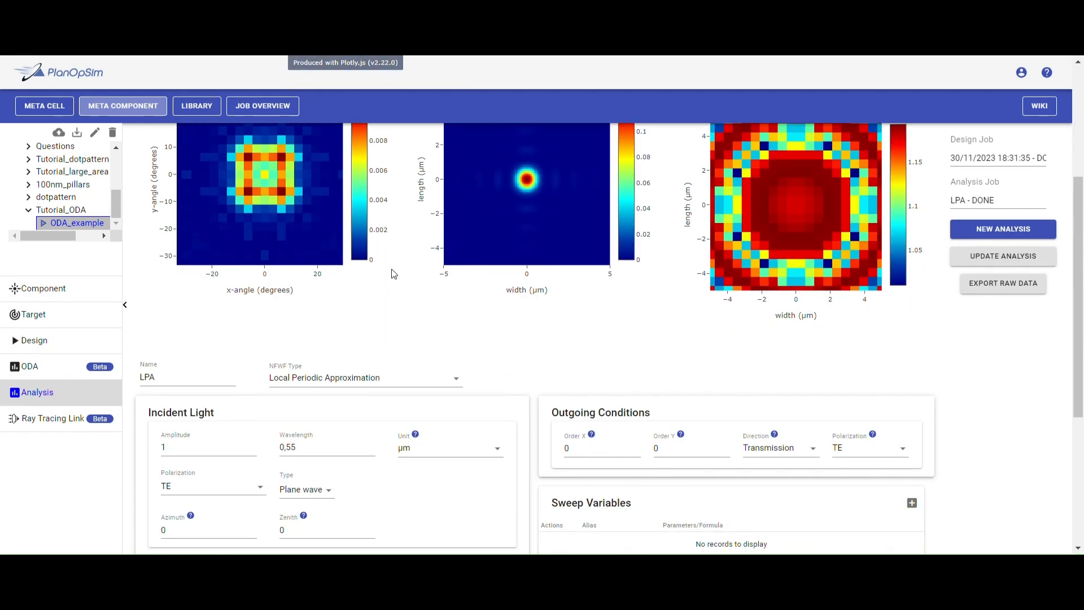
left_click(307, 385)
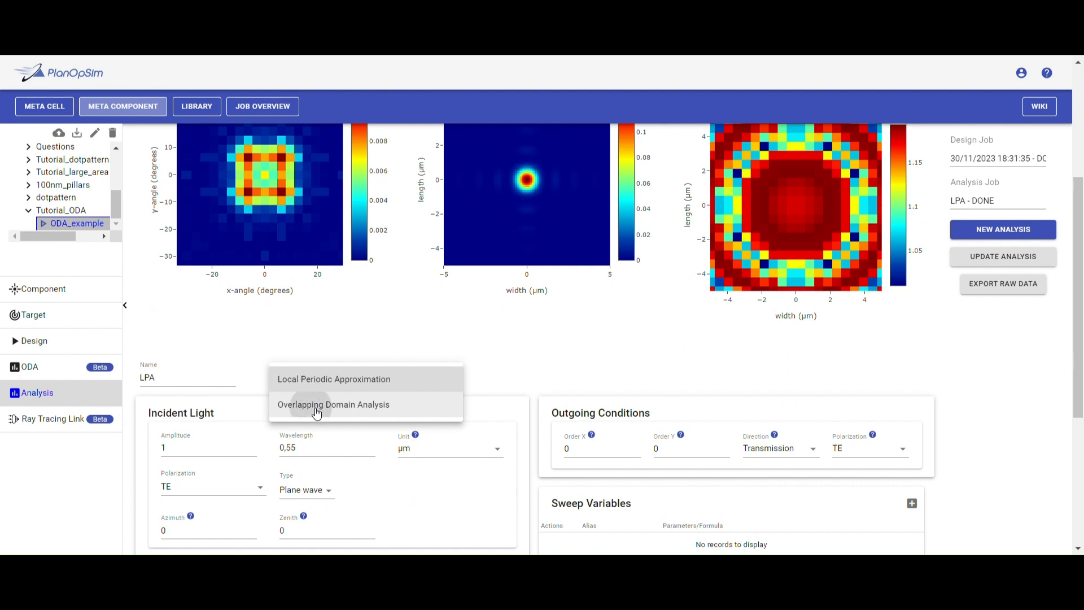
left_click(316, 411)
left_click(477, 387)
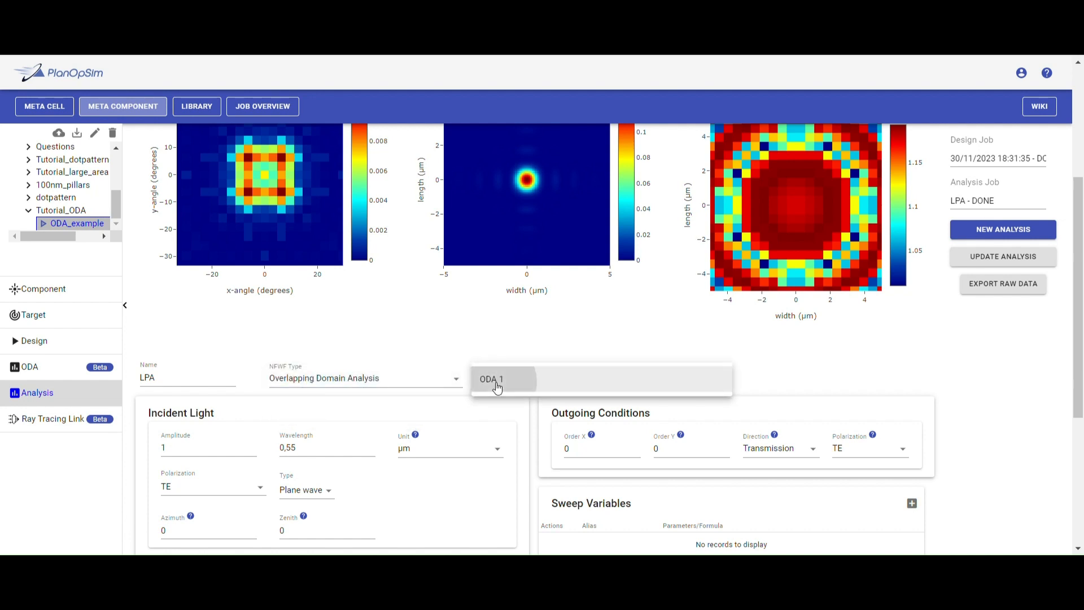
left_click(496, 385)
- Check the settings taken from the calculated ODA, name the analysis ODA, and run it as a new analysis
scroll(549, 354, "down", 1)
scroll(549, 354, "down", 3)
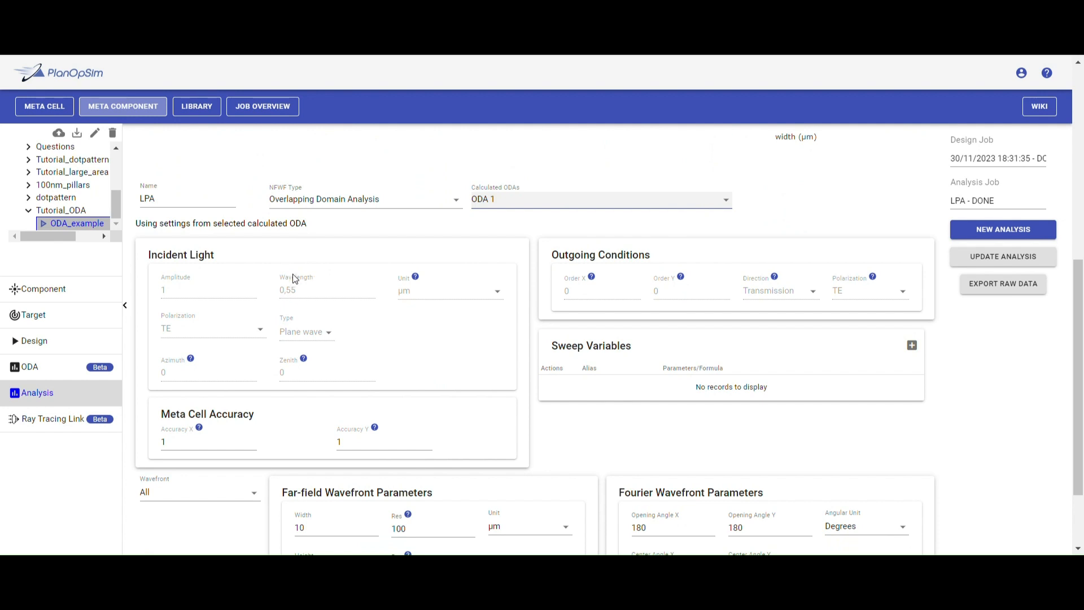
scroll(404, 330, "down", 2)
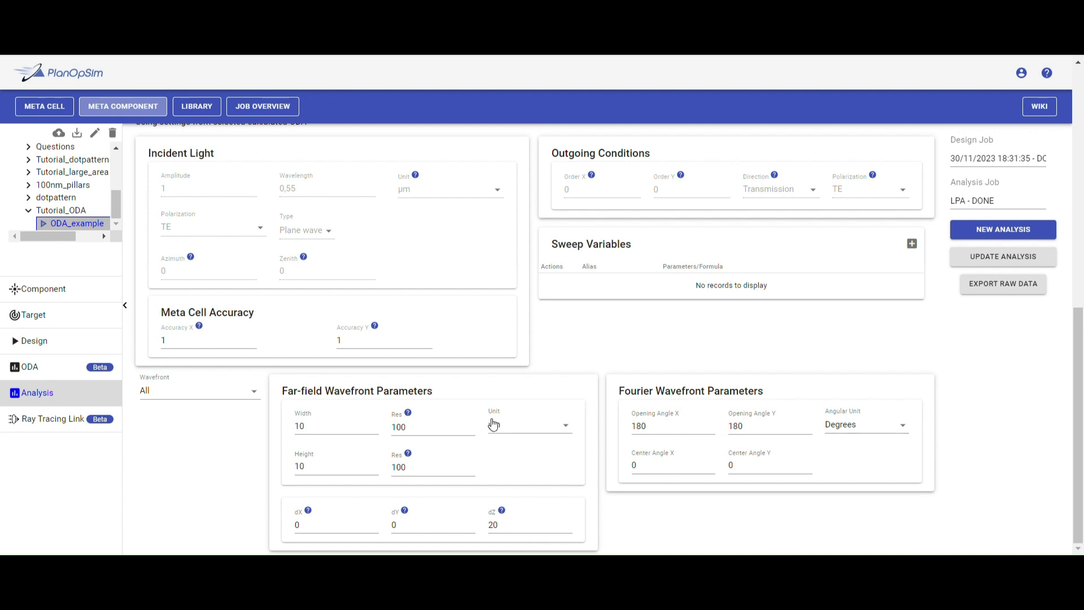
scroll(747, 404, "up", 2)
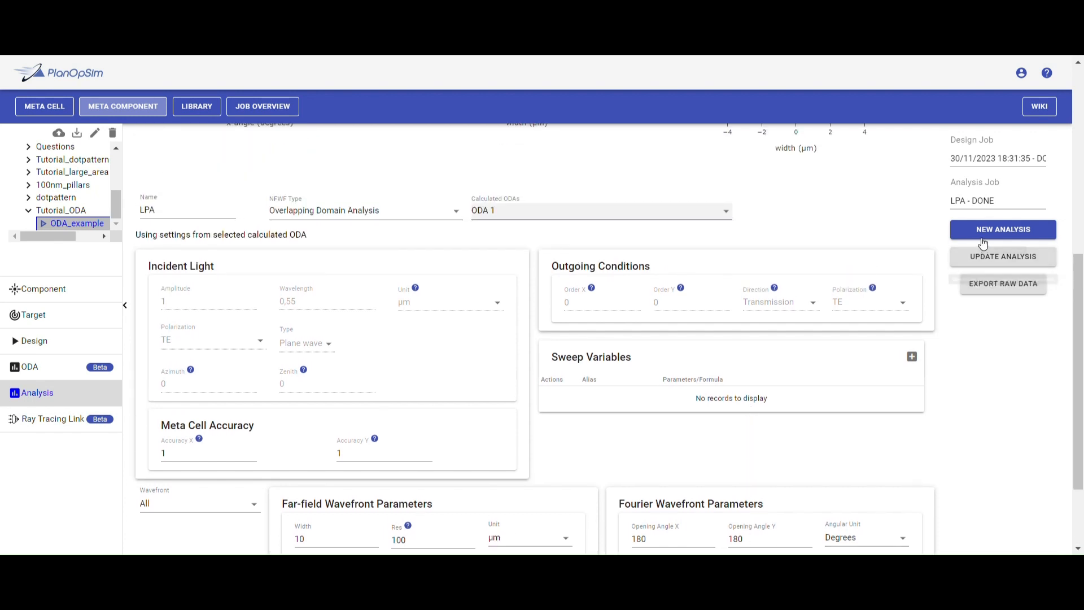
double_click(182, 216)
type("ODA")
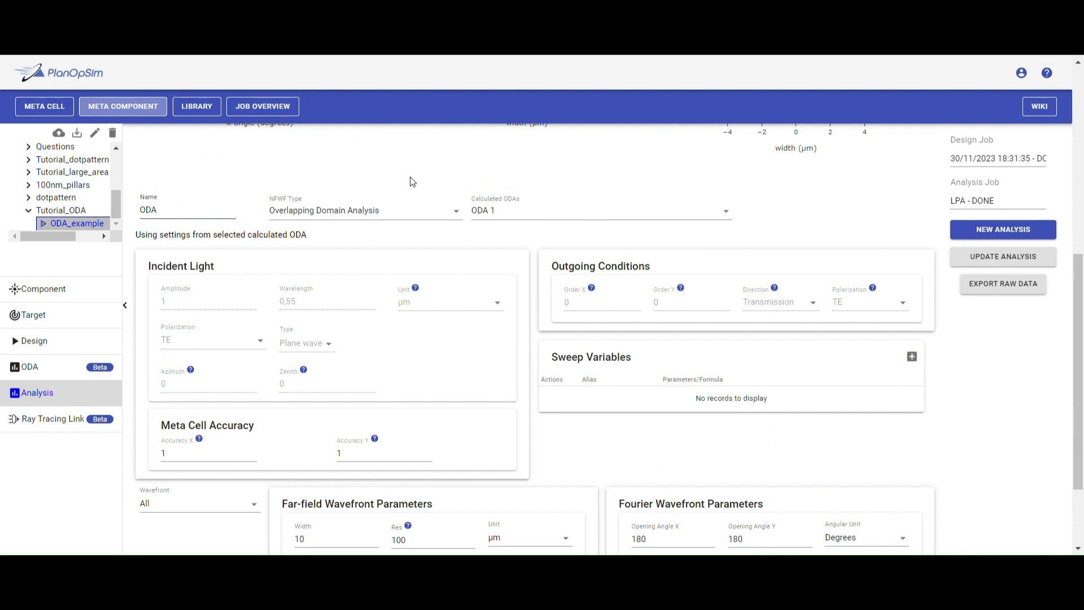
left_click(656, 193)
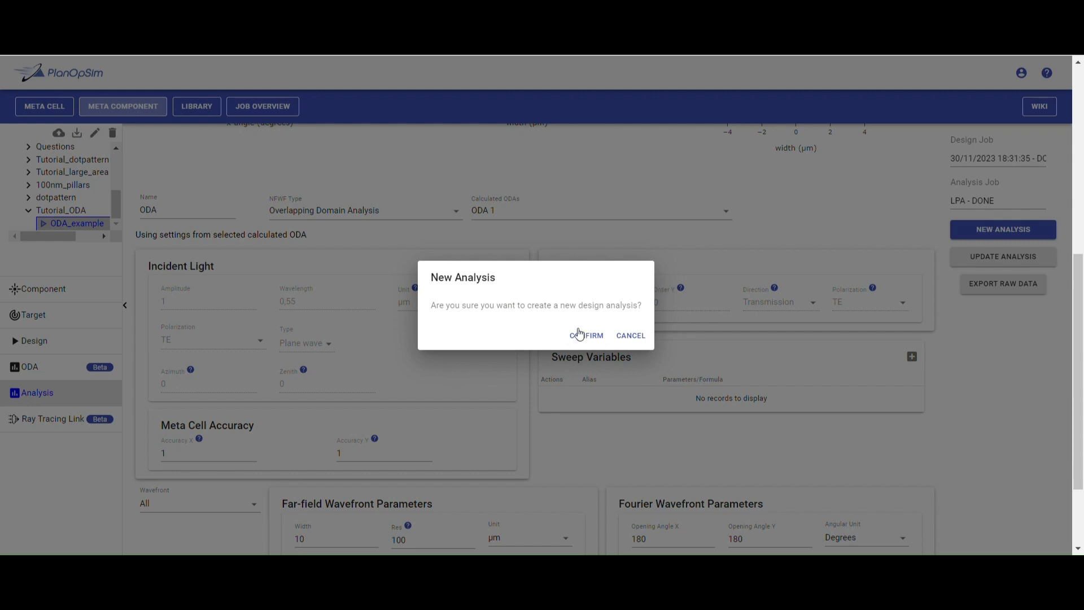
left_click(578, 334)
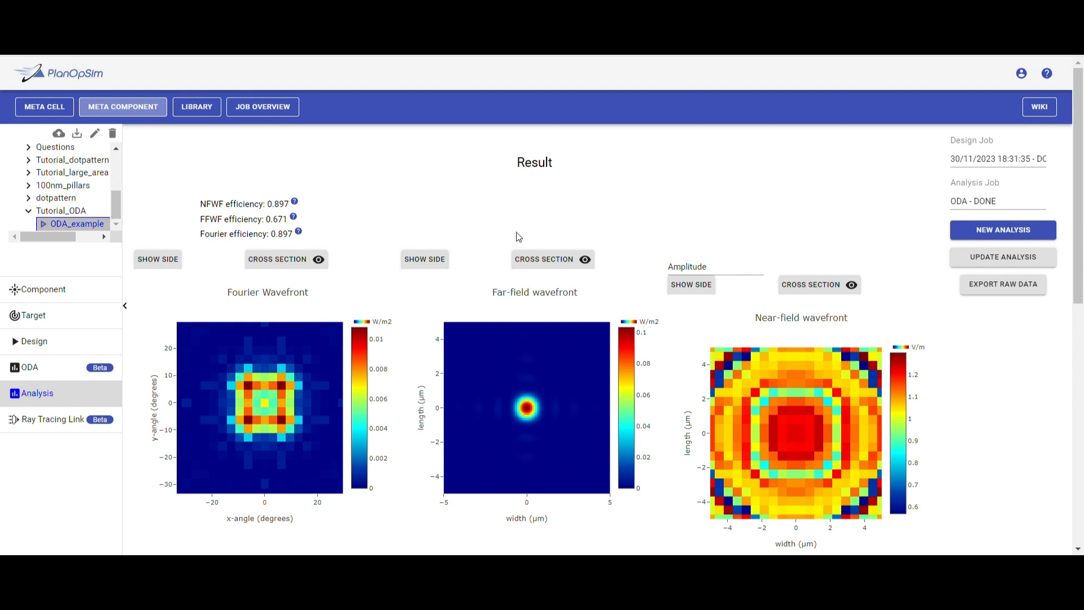
- Show the cross section of the far-field wavefront for the ODA-based analysis
left_click(529, 261)
scroll(655, 245, "down", 2)
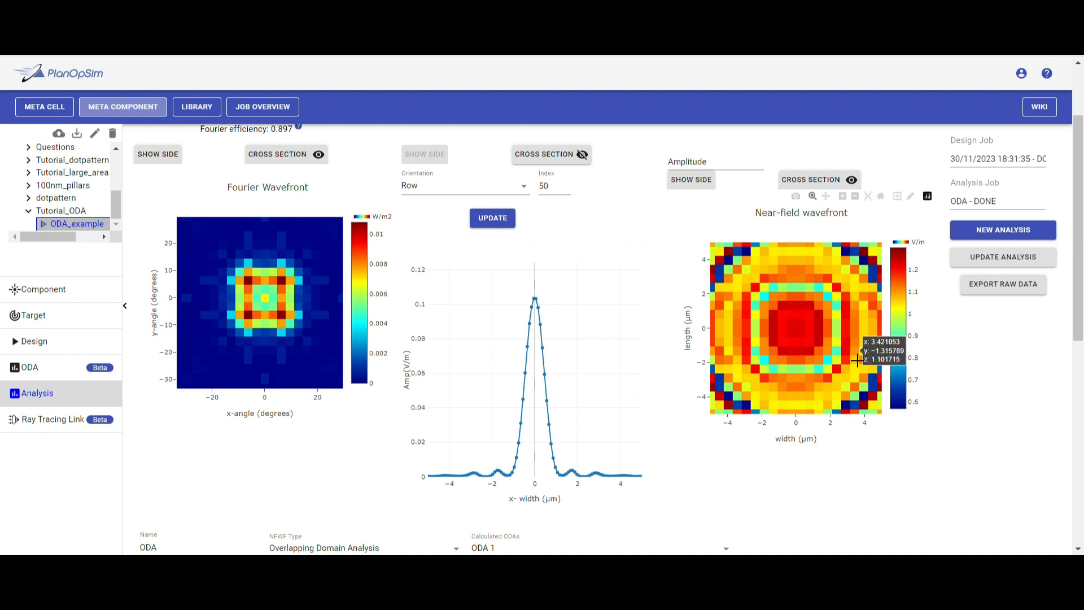
- Inspect the near-field amplitude cross section, return to the 2D plot, and switch it to phase
left_click(813, 181)
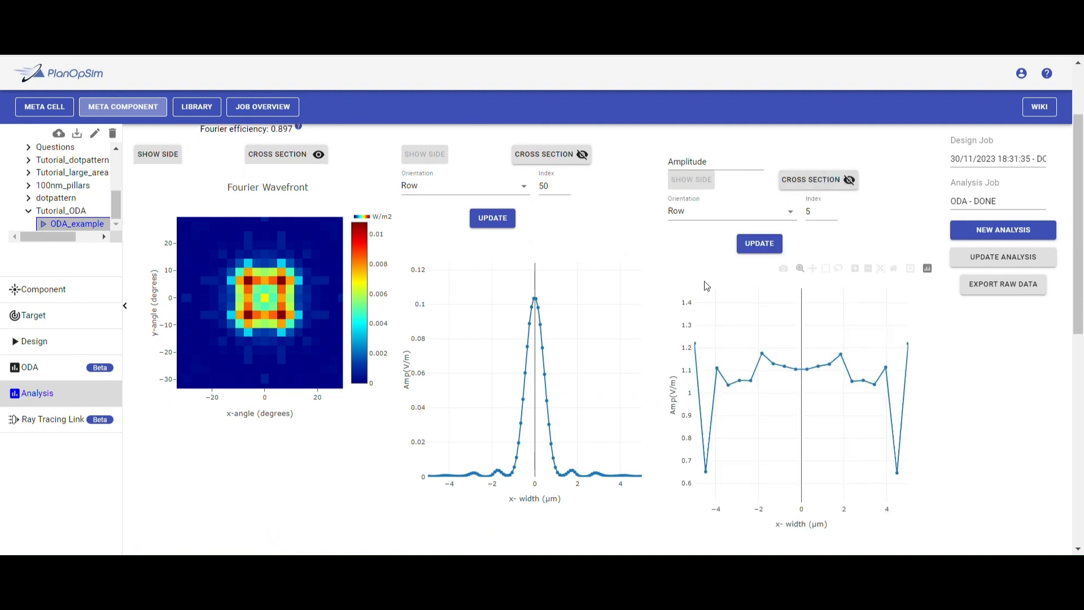
left_click(834, 179)
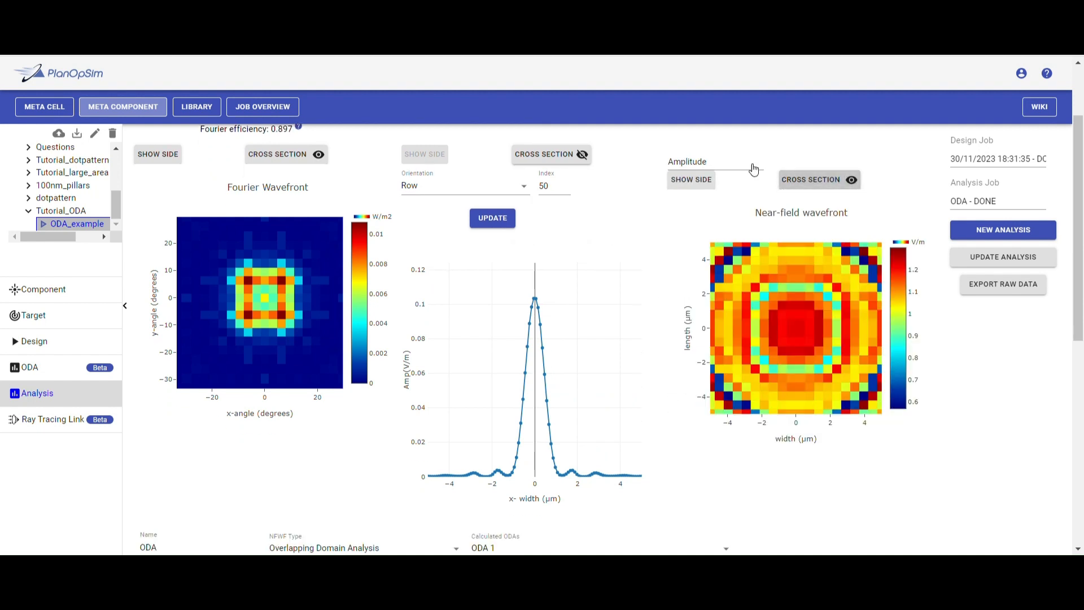
left_click(723, 169)
left_click(695, 204)
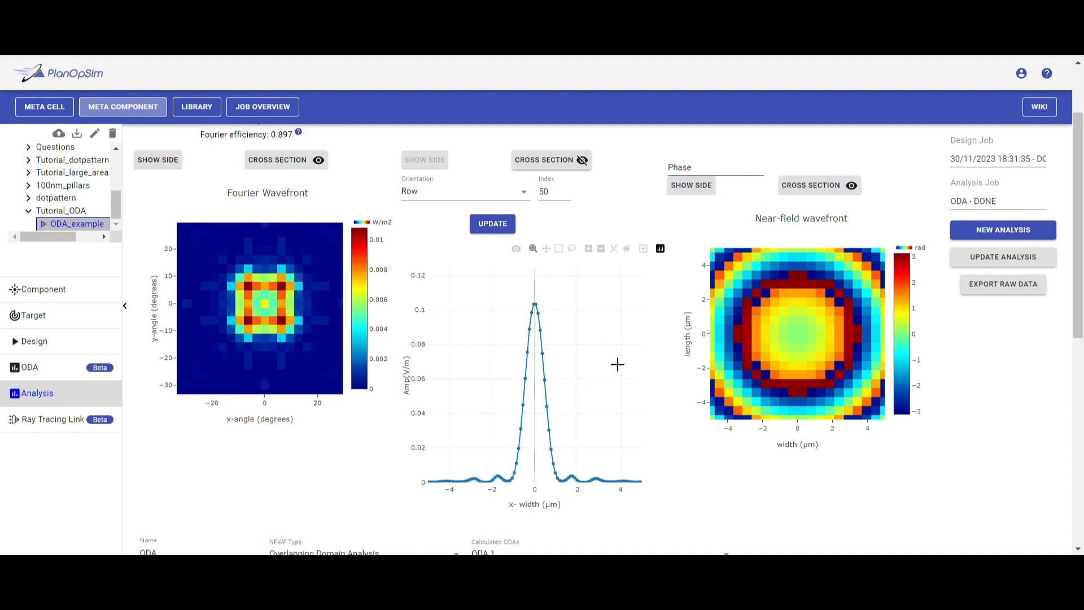
- Switch from the ODA results to the LPA analysis job and show the cross section of its far-field wavefront
scroll(617, 365, "up", 2)
scroll(617, 364, "down", 3)
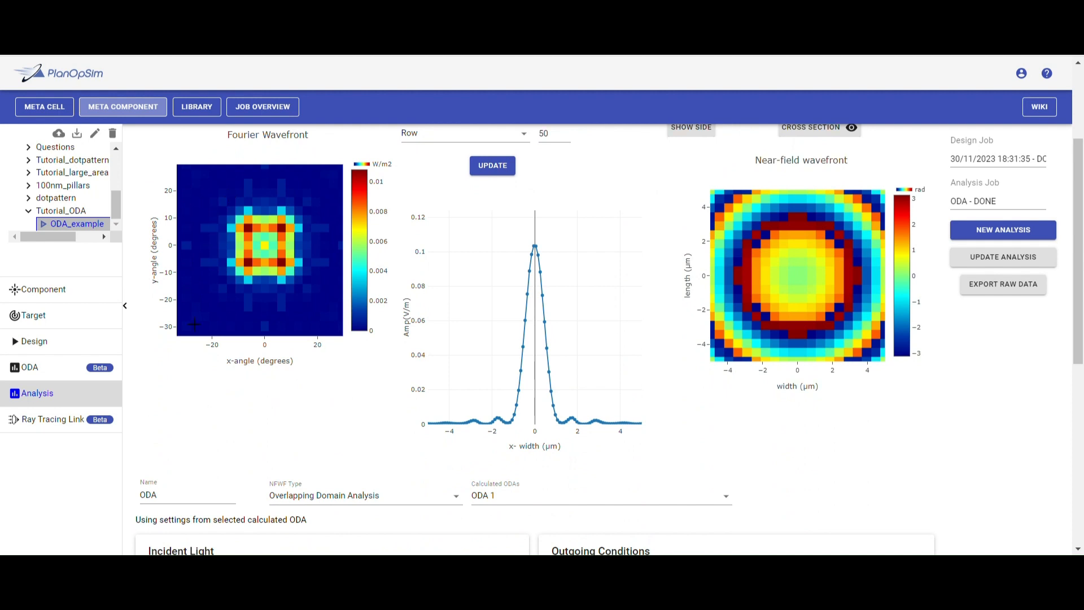
scroll(451, 260, "up", 1)
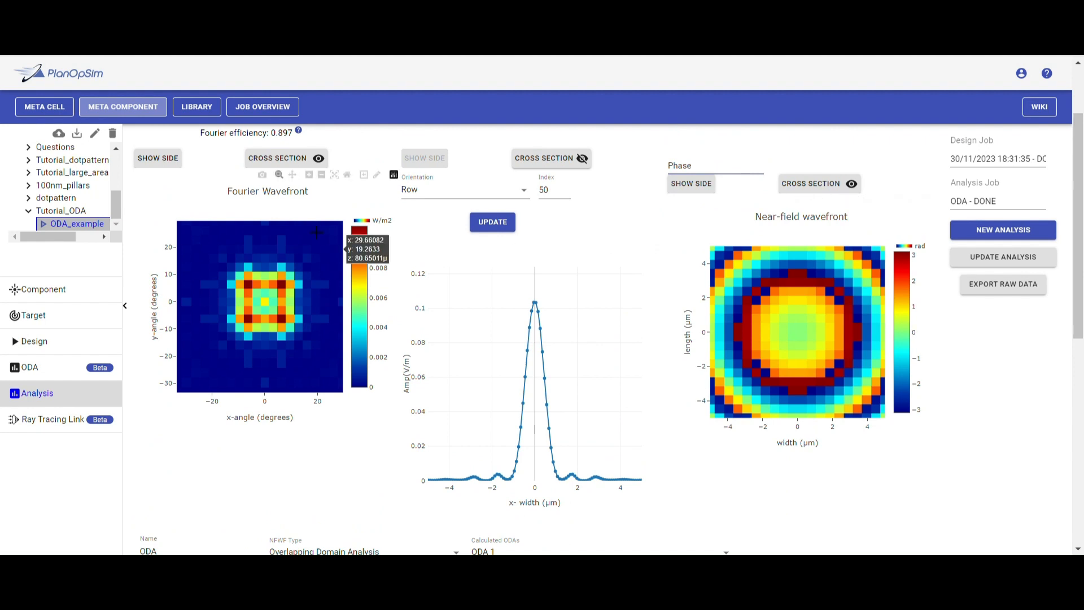
scroll(203, 150, "up", 2)
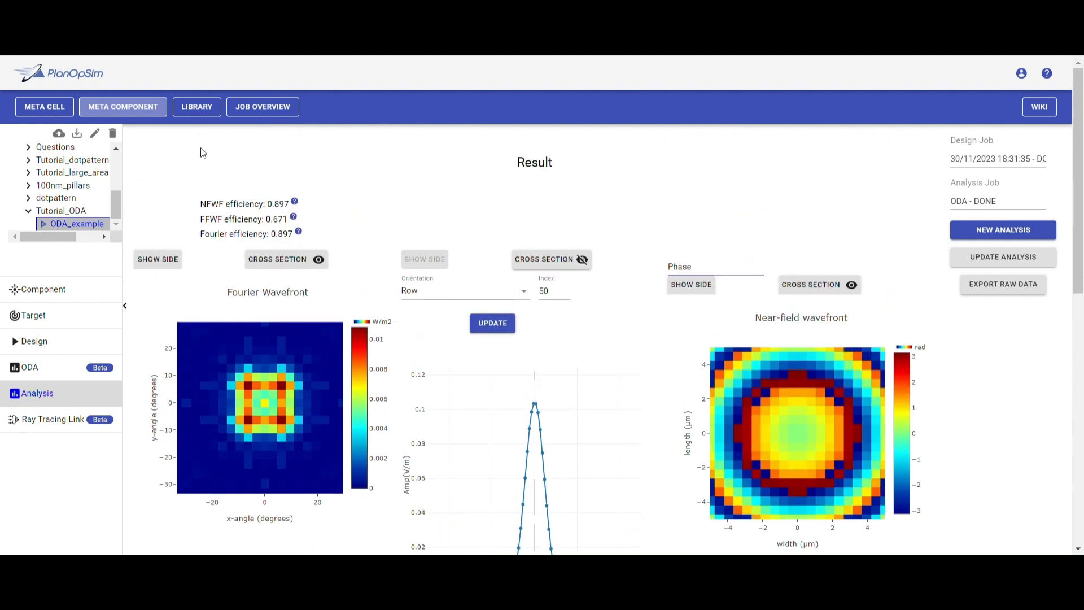
scroll(203, 152, "down", 4)
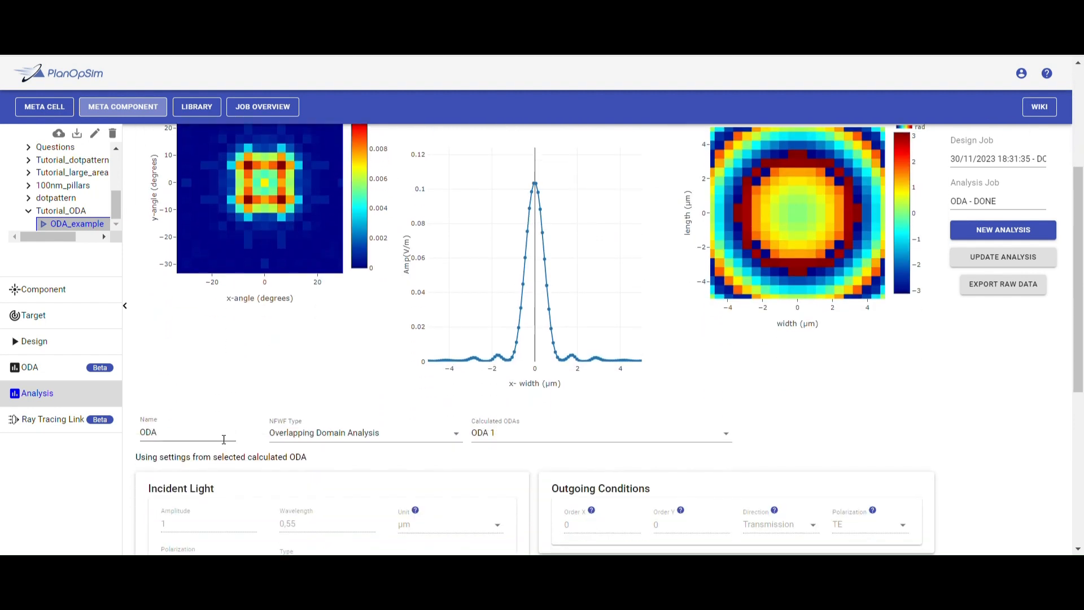
left_click(1006, 205)
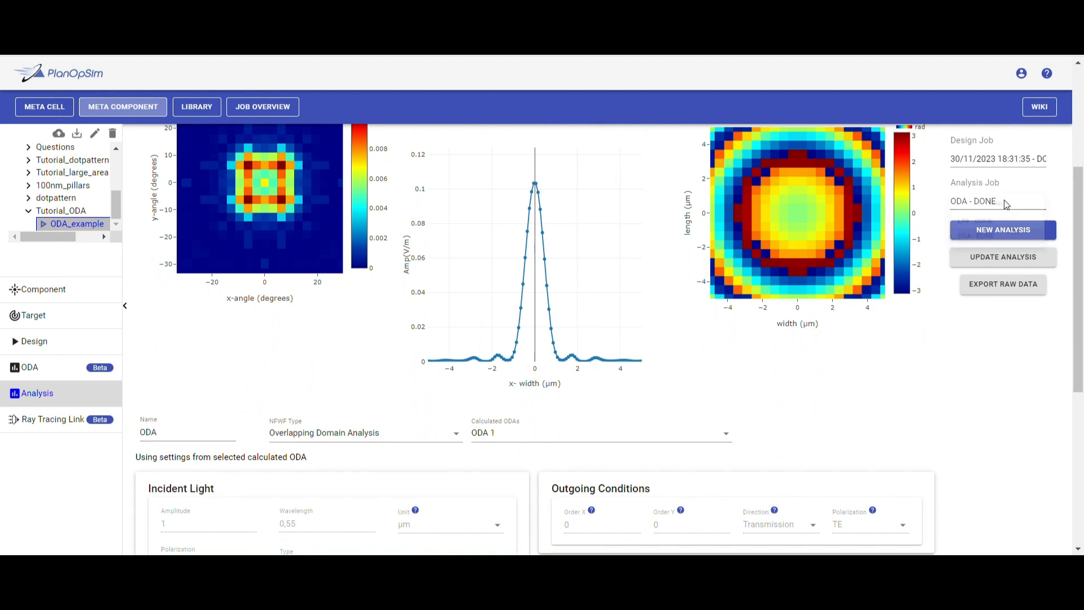
left_click(987, 226)
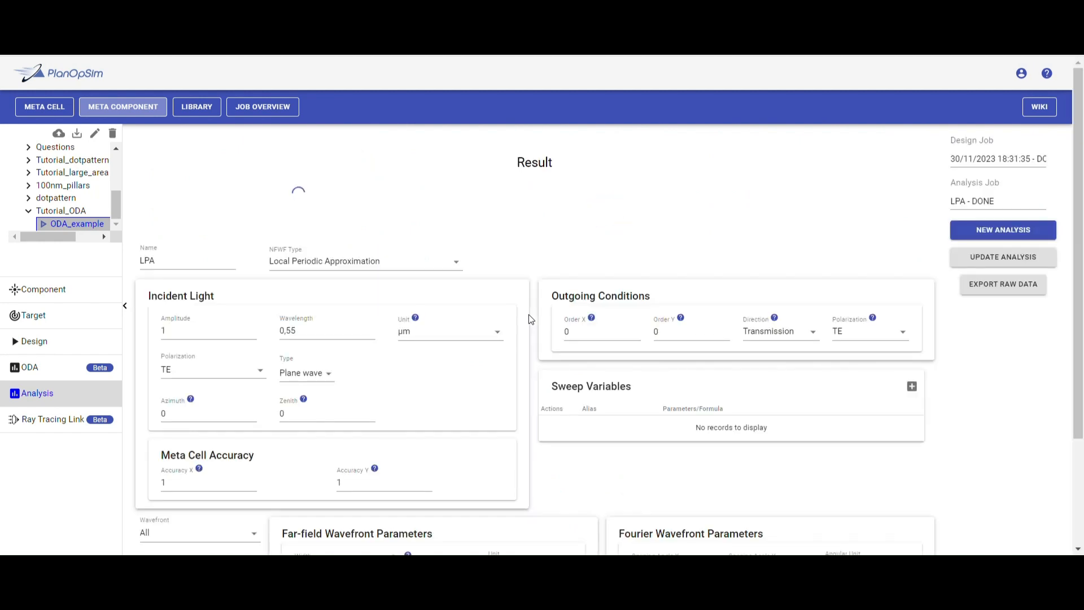
left_click(553, 259)
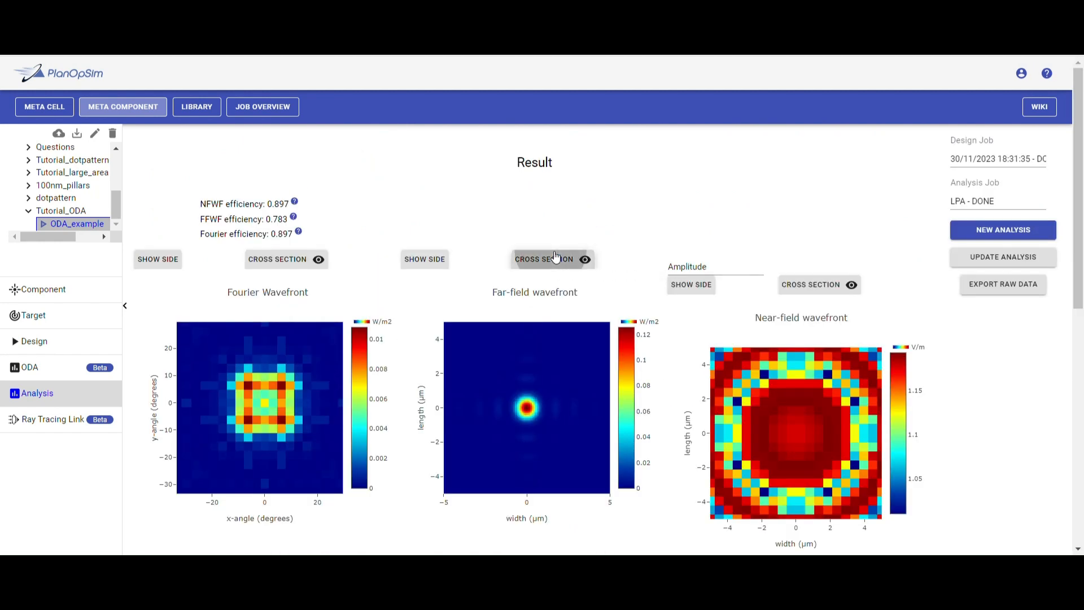
- Review the LPA efficiencies and far-field cross section, and switch back to the ODA analysis job
scroll(602, 418, "down", 2)
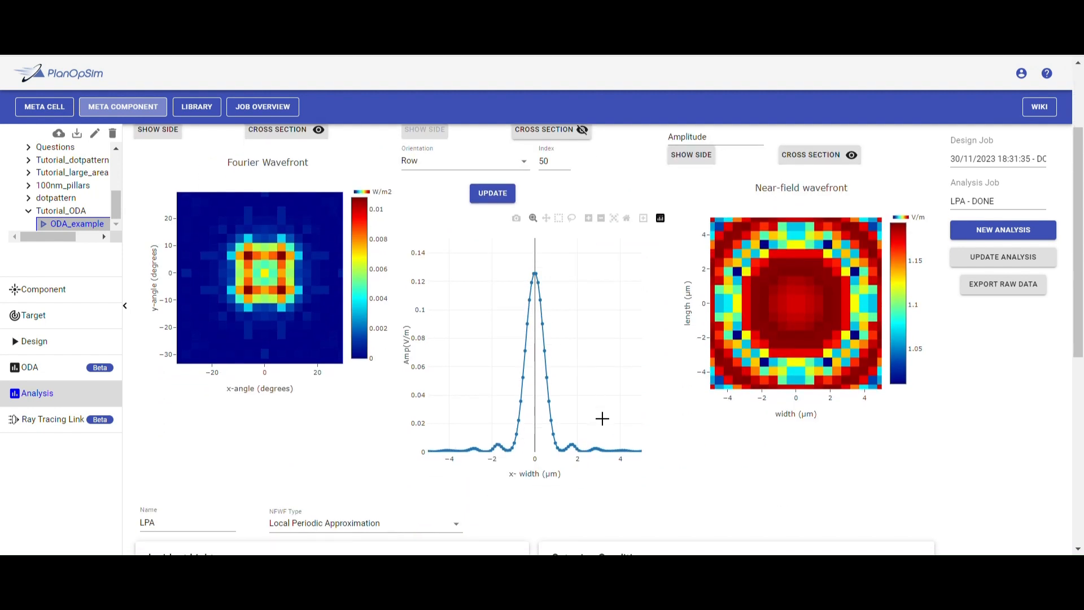
scroll(601, 418, "up", 1)
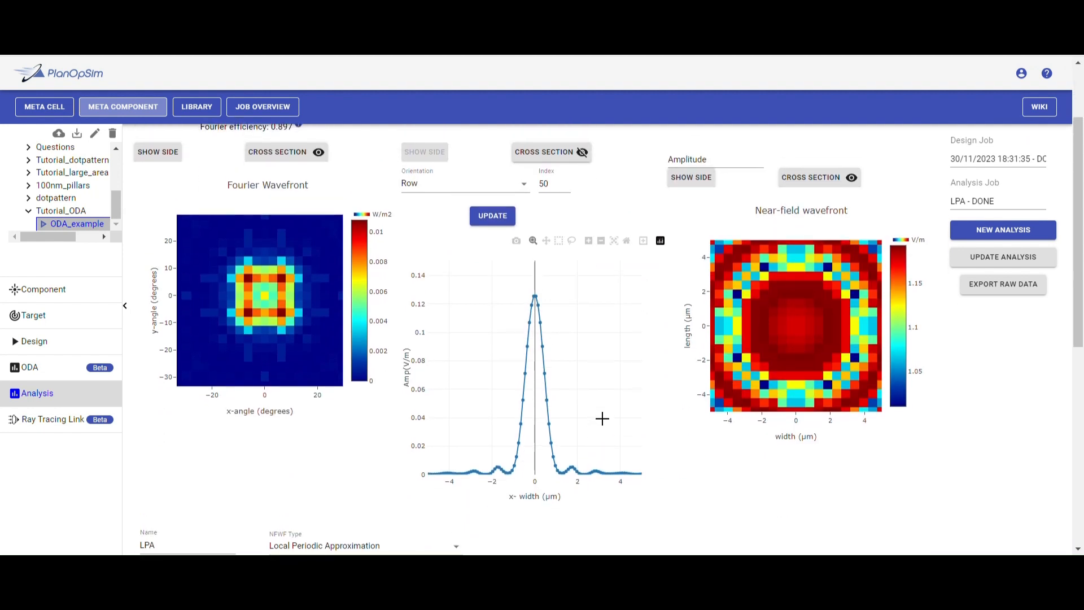
scroll(602, 418, "up", 2)
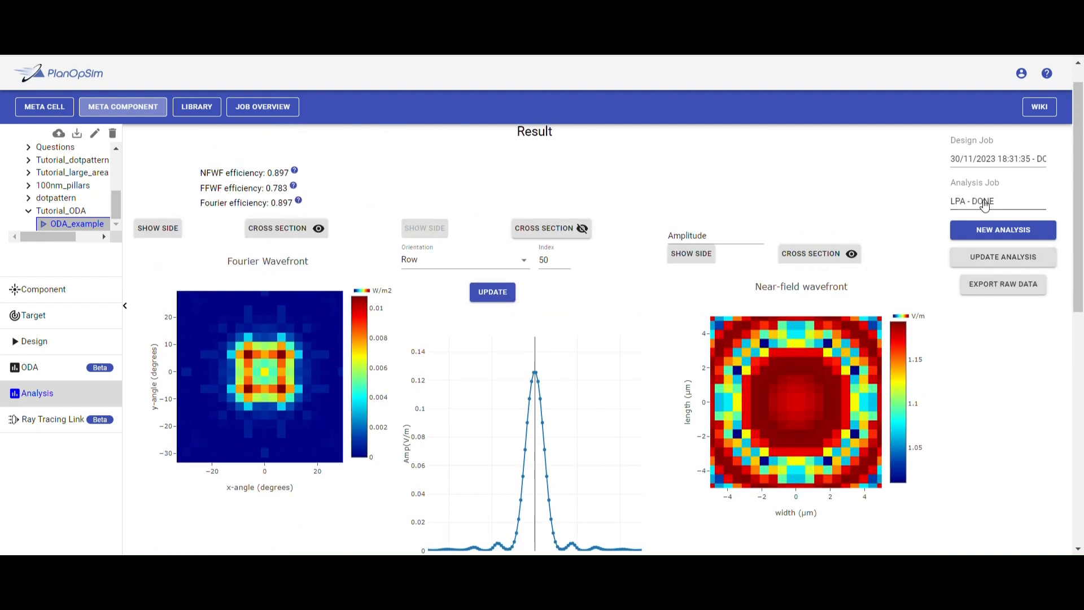
left_click(985, 204)
left_click(1003, 246)
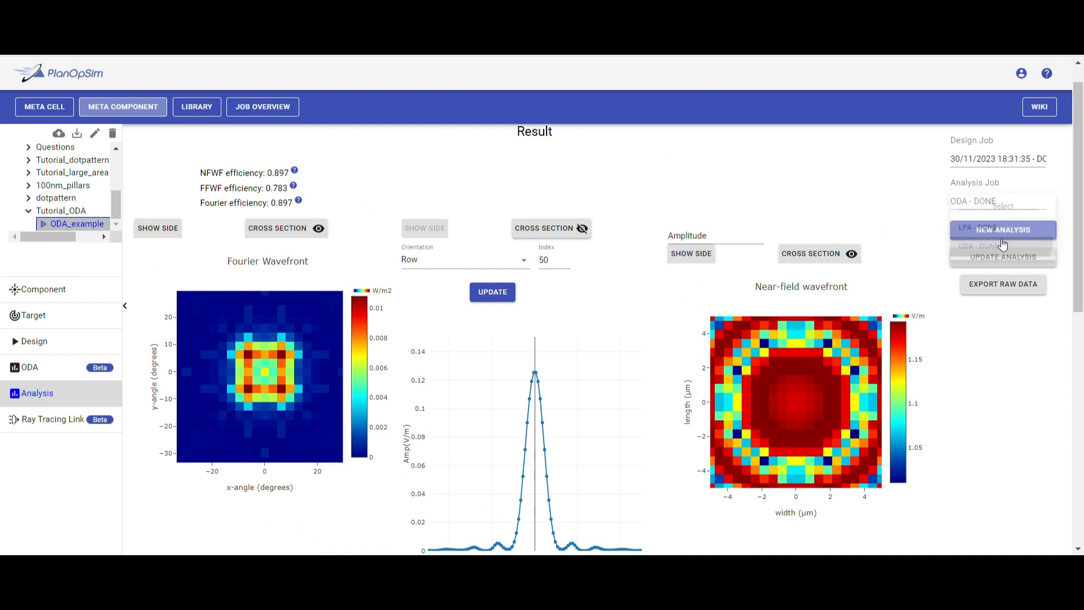